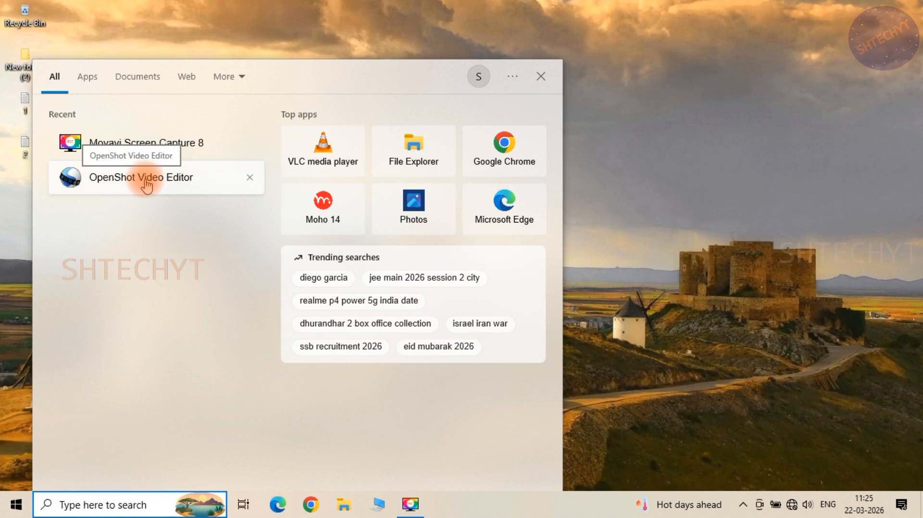
Launch OpenShot Video Editor and start saving the project under a new name in the Golden Raakshas\Video Editing folder on drive D.
left_click(146, 184)
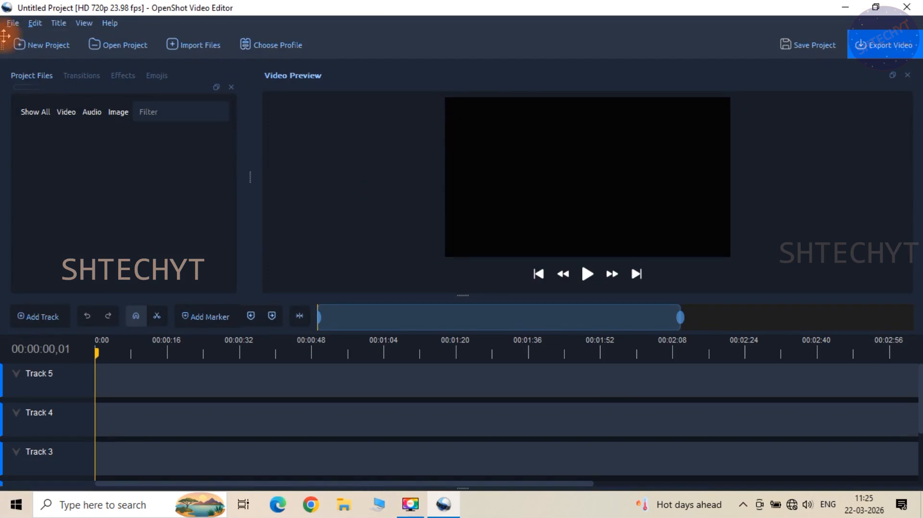
left_click(12, 24)
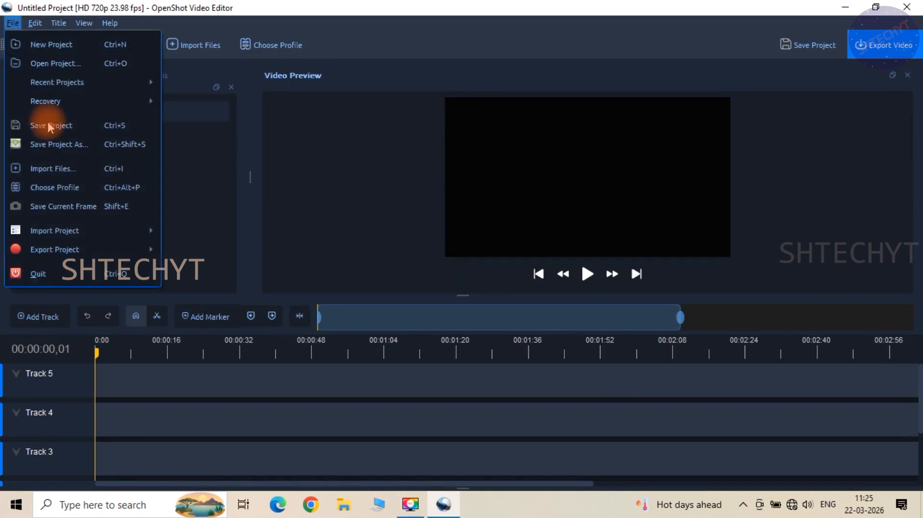
left_click(54, 144)
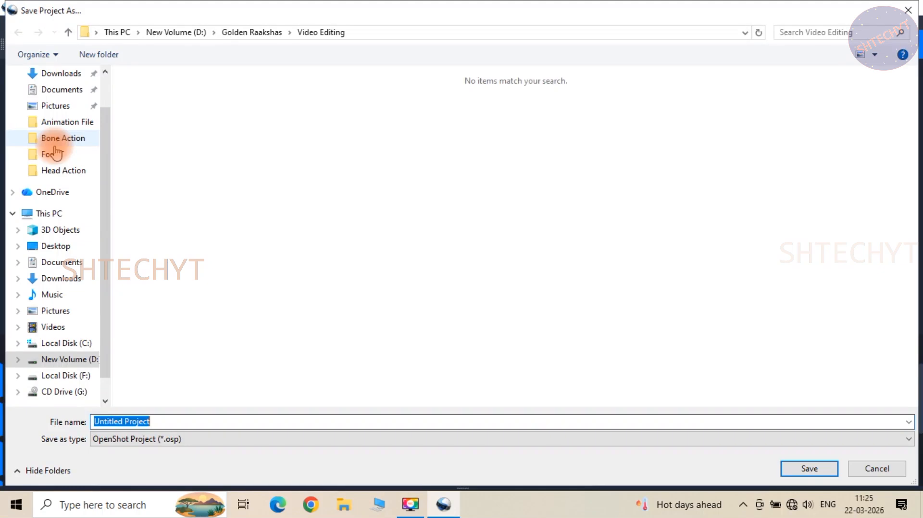
left_click(118, 32)
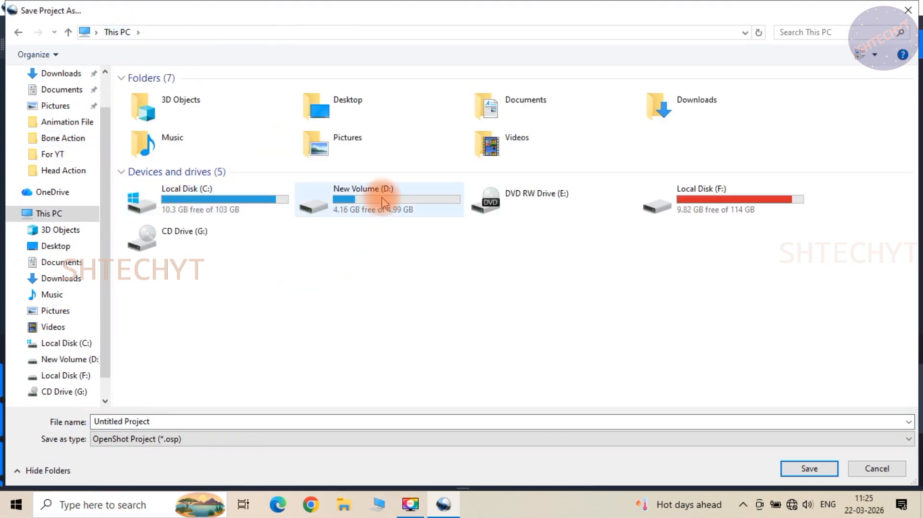
double_click(377, 194)
double_click(169, 116)
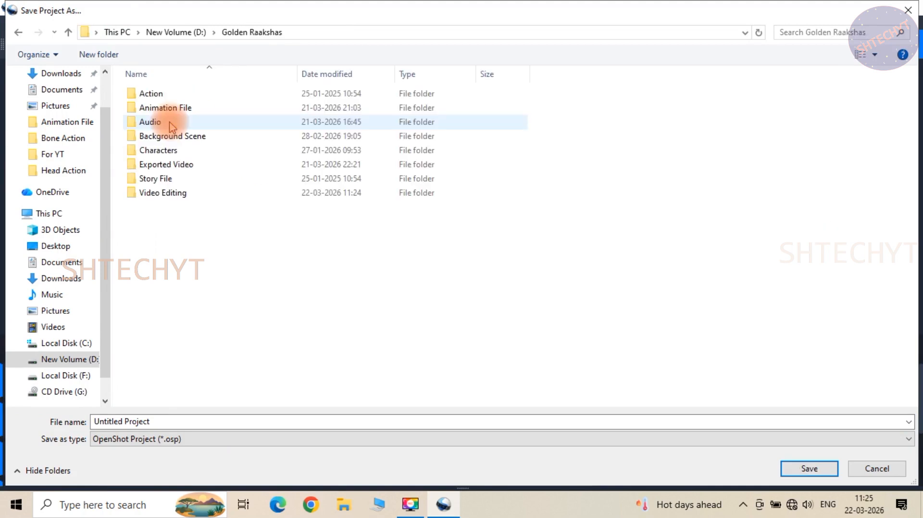
double_click(173, 194)
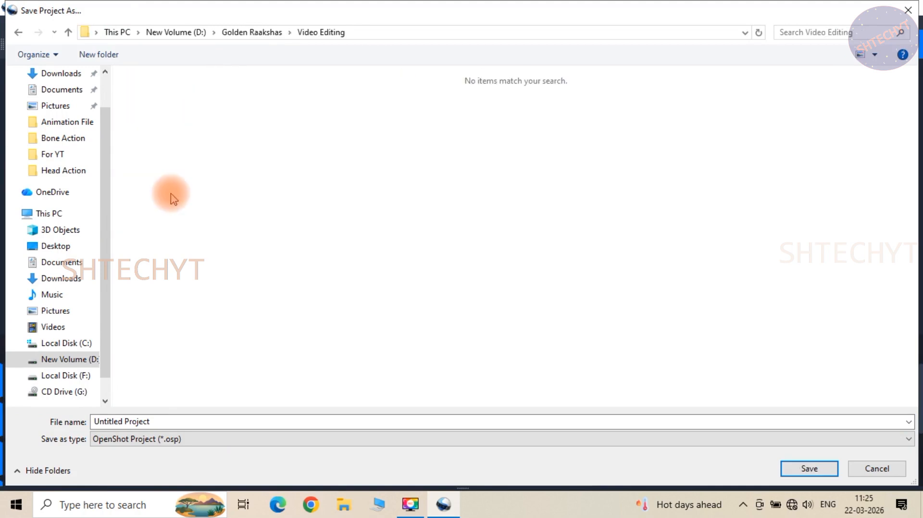
Name the project file Golden Raakshas and save it.
left_click(178, 426)
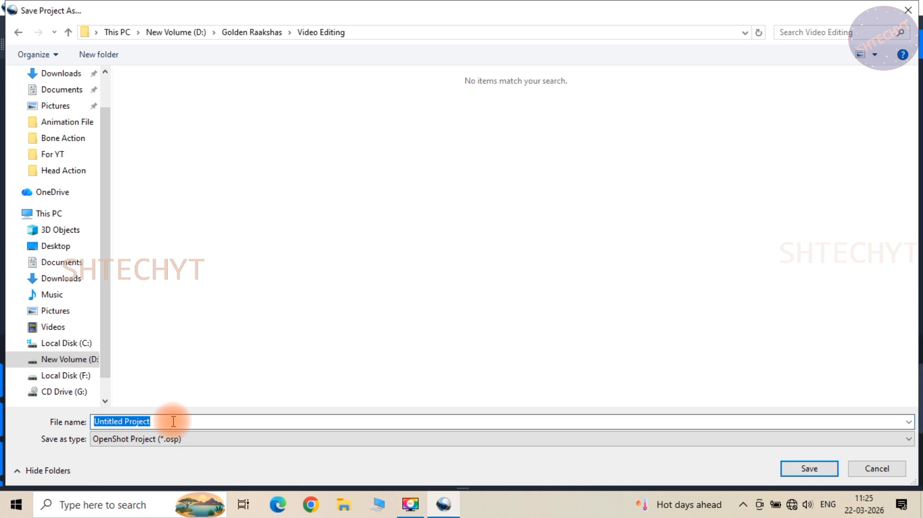
type("G")
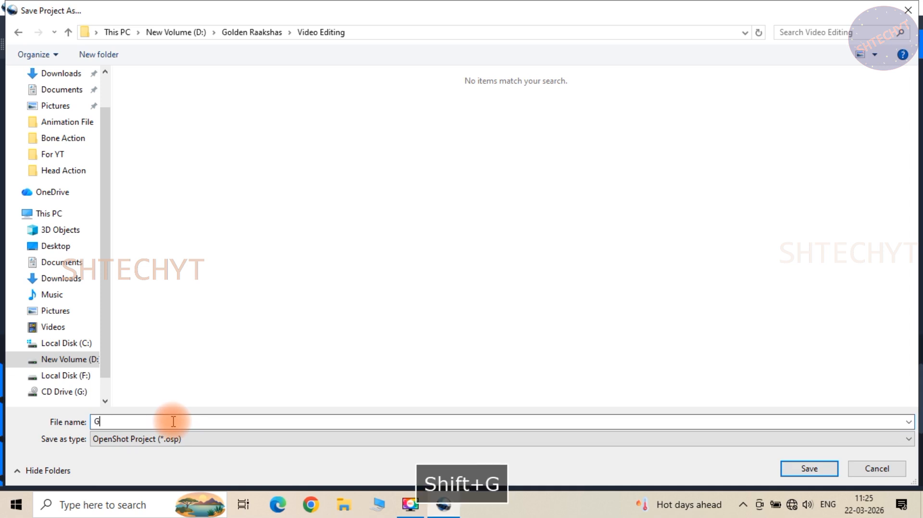
type("olden ")
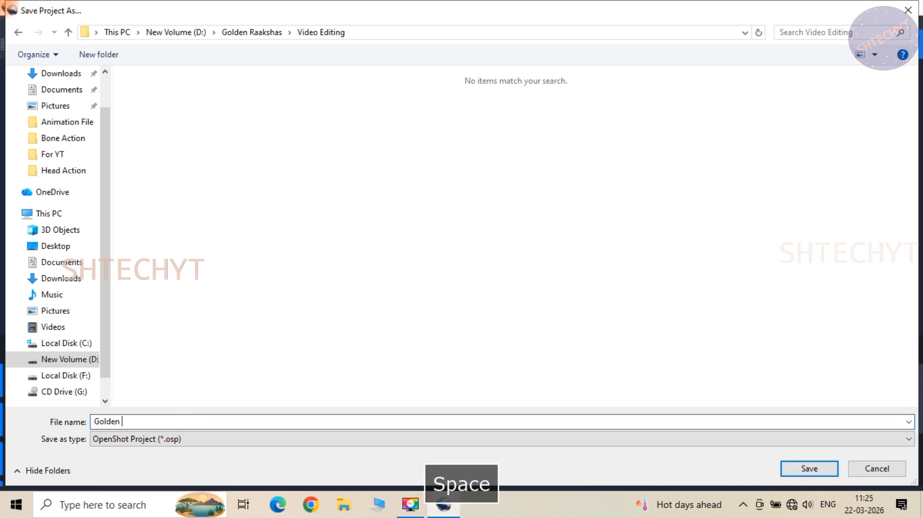
type("Raa")
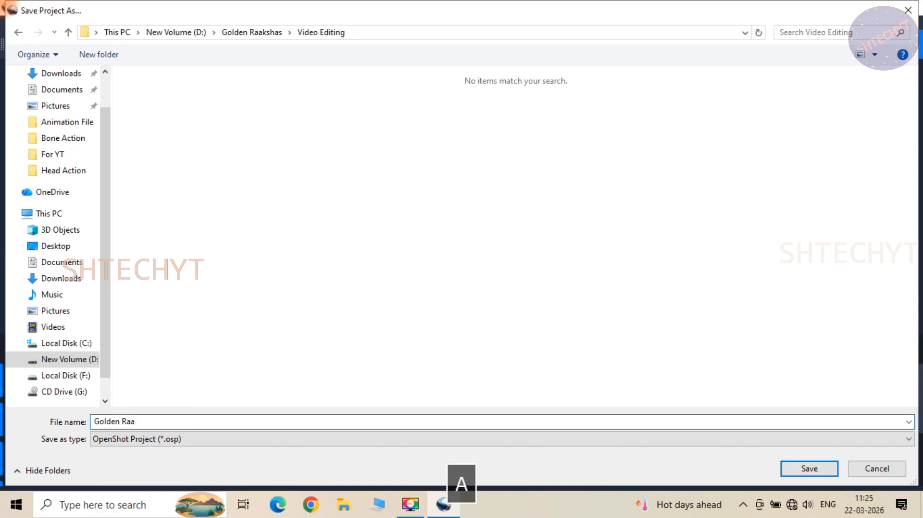
type("kshas")
left_click(813, 467)
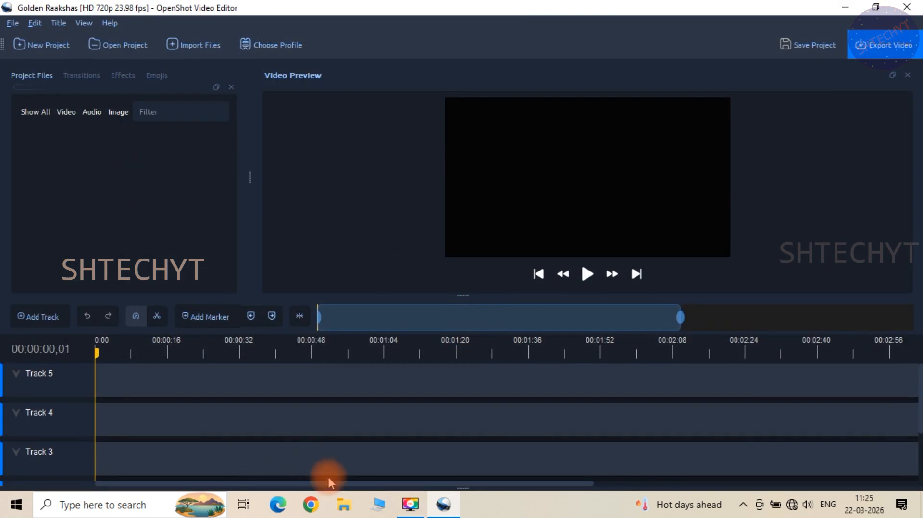
Import the video files Part-1 through Part-19 from the Golden Raakshas\Exported Video folder on drive D.
left_click(207, 44)
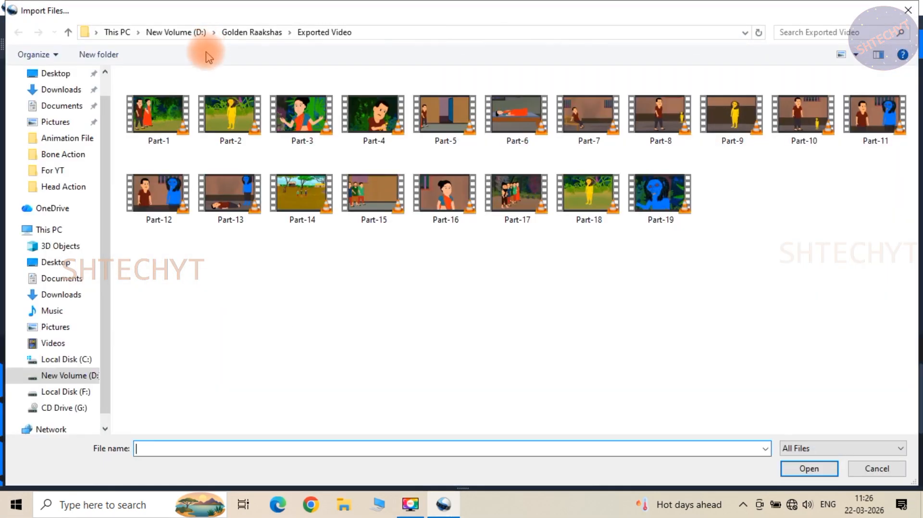
left_click(175, 32)
double_click(176, 120)
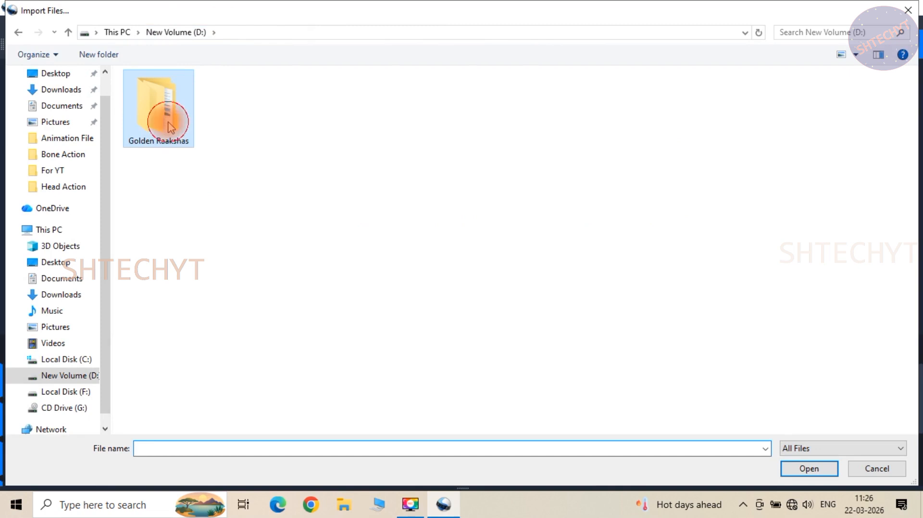
double_click(182, 161)
left_click(159, 115)
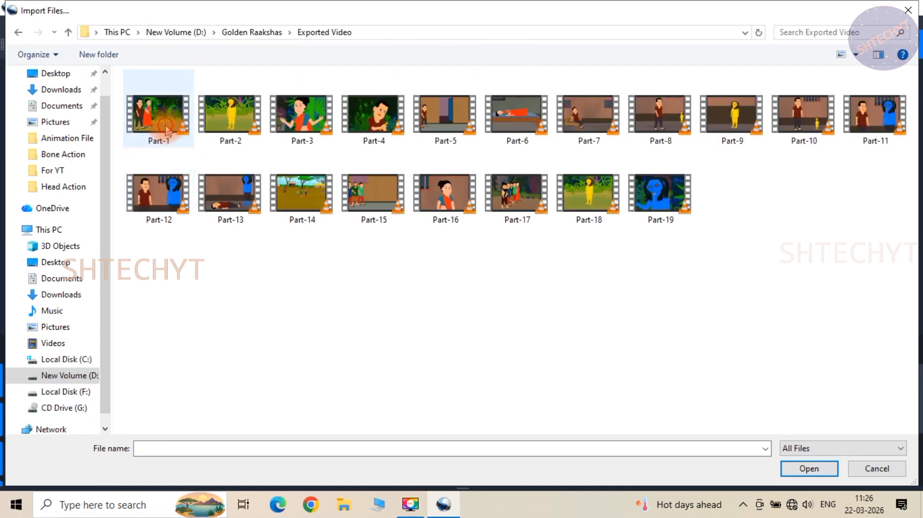
left_click(663, 197, "shift")
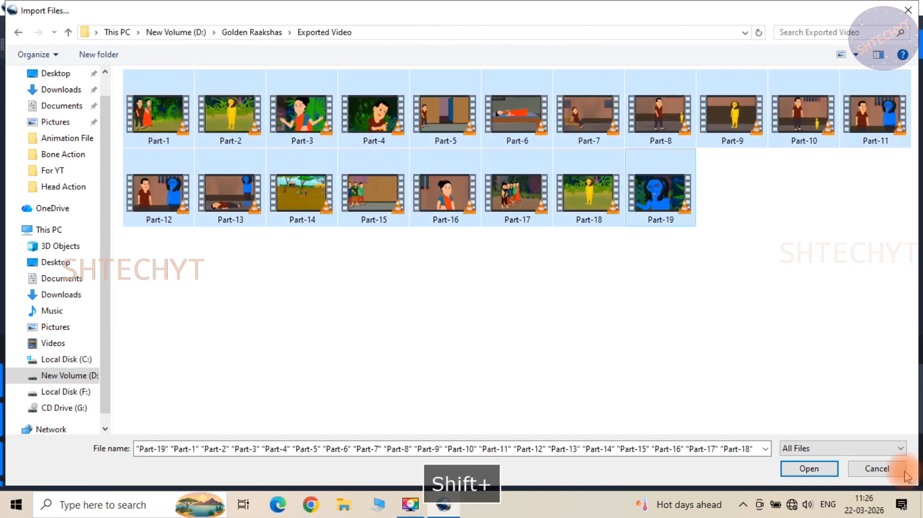
left_click(824, 474)
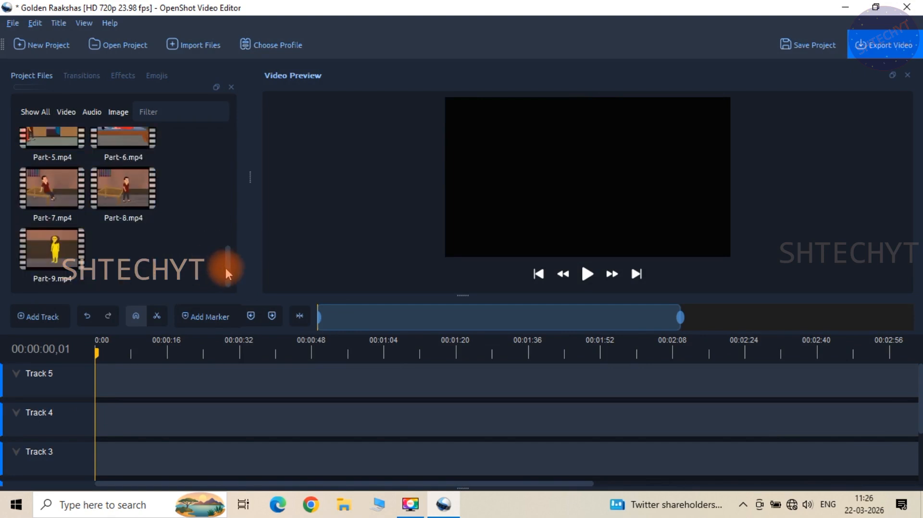
Place Part-1.mp4 at the start of Track 4, followed end to end by Part-2, Part-3 and Part-4.
left_click_drag(226, 267, 207, 131)
left_click_drag(41, 163, 133, 441)
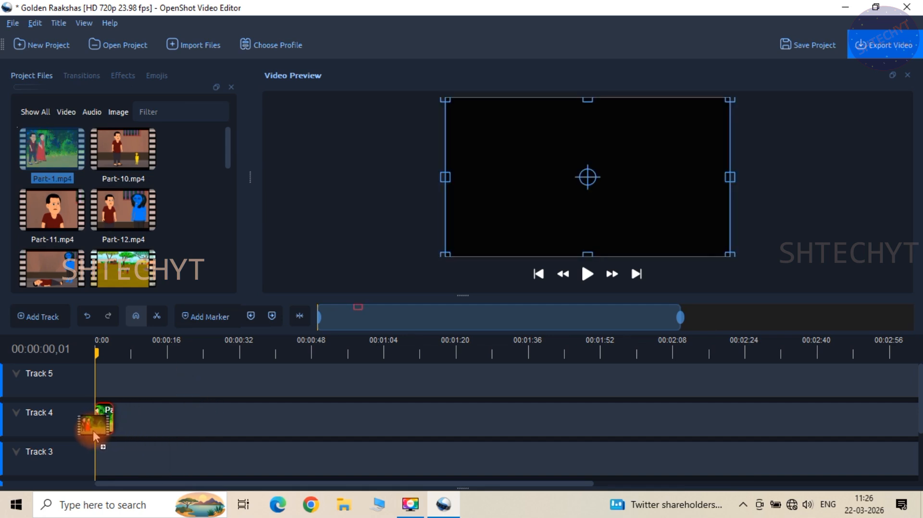
left_click_drag(93, 431, 93, 430)
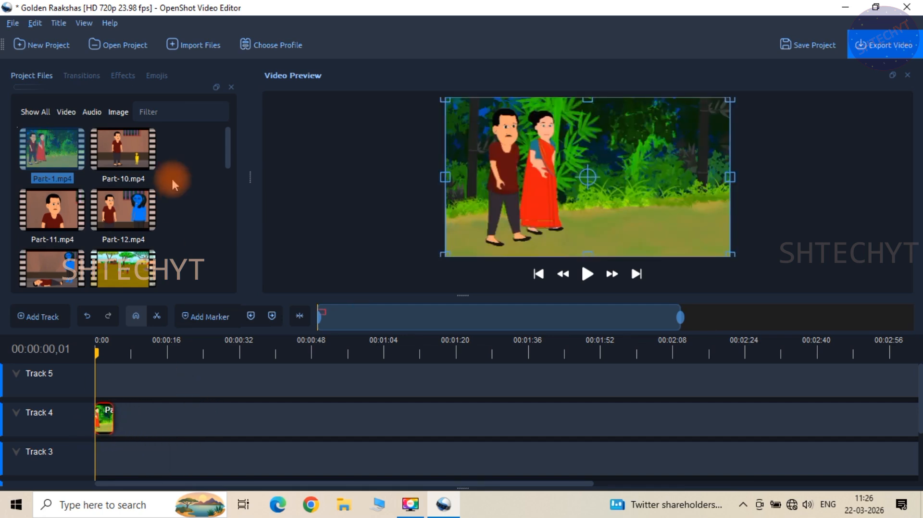
left_click_drag(226, 141, 226, 218)
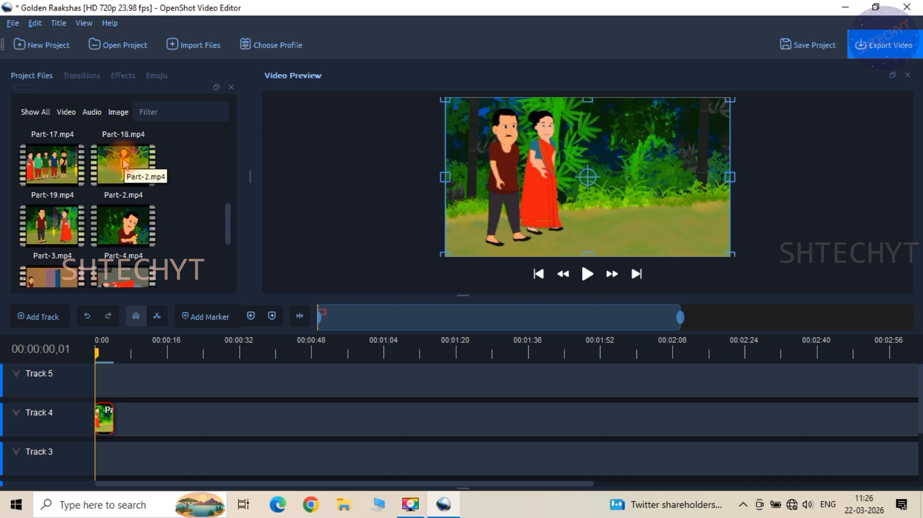
left_click_drag(124, 163, 116, 434)
left_click_drag(51, 226, 131, 432)
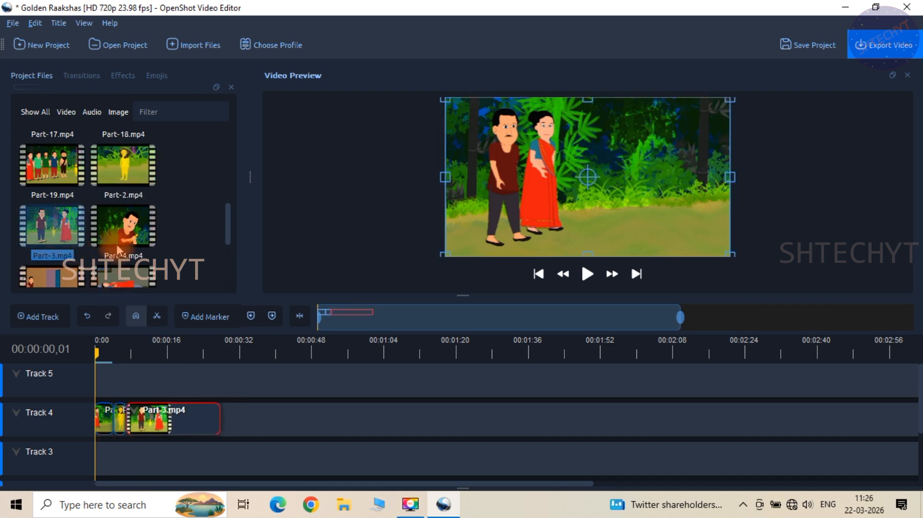
left_click_drag(123, 226, 225, 435)
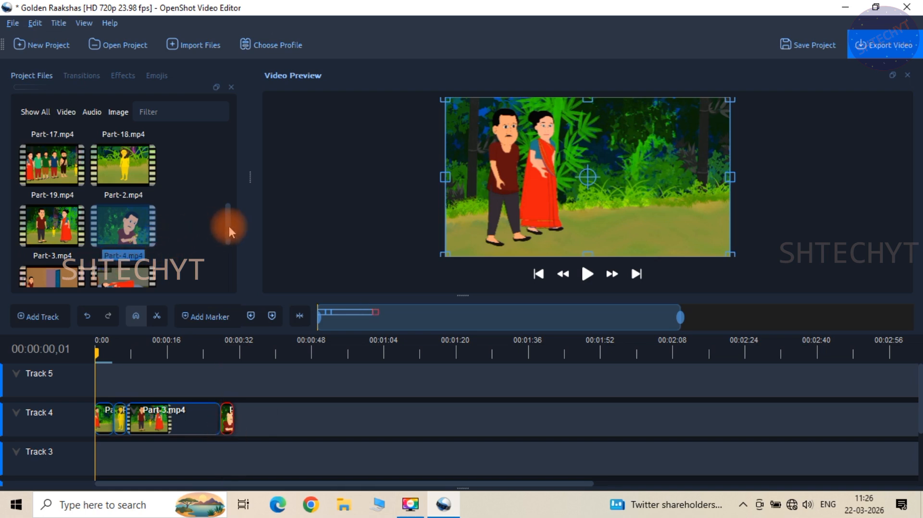
Append Part-5, Part-6, Part-7 and Part-8 in order directly behind Part-4 on Track 4.
left_click_drag(229, 226, 232, 246)
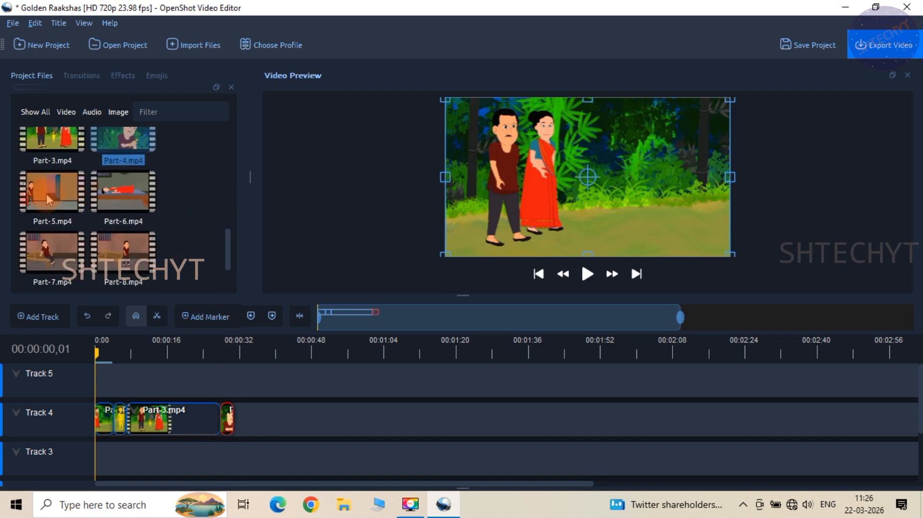
left_click_drag(46, 194, 269, 385)
left_click_drag(237, 426, 238, 426)
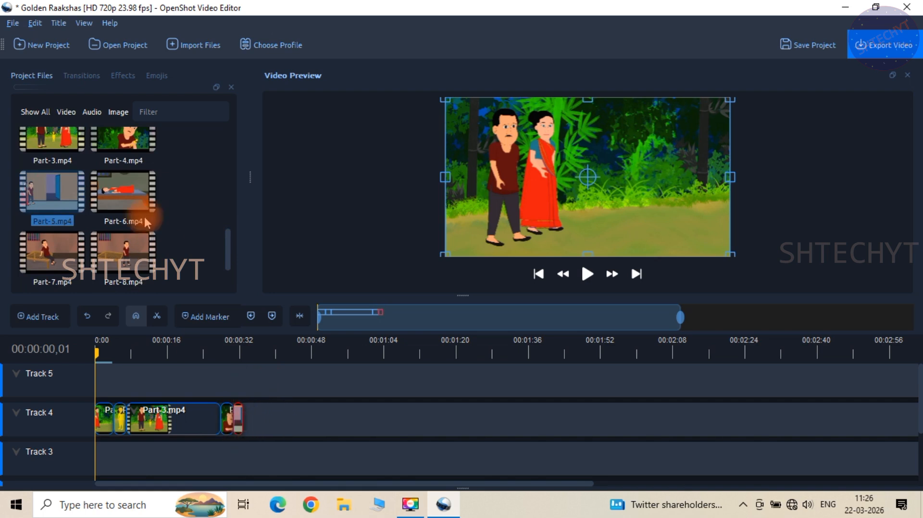
left_click_drag(125, 197, 247, 439)
left_click_drag(49, 257, 264, 432)
left_click_drag(123, 253, 336, 435)
Append Part-9, Part-10, Part-11 and Part-12 in order directly behind Part-8 on Track 4.
scroll(231, 258, "down", 2)
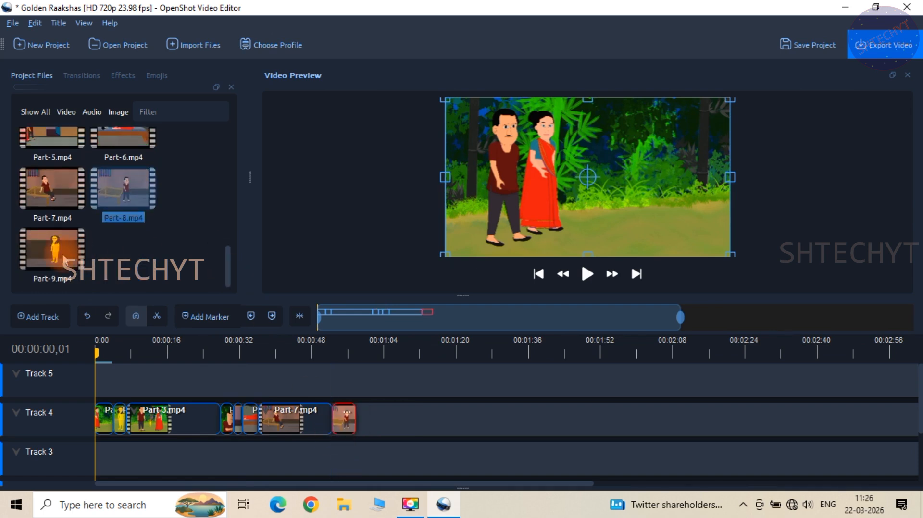
left_click_drag(51, 247, 359, 430)
left_click_drag(227, 269, 226, 135)
left_click_drag(129, 149, 396, 435)
left_click_drag(53, 210, 413, 430)
left_click_drag(123, 212, 515, 399)
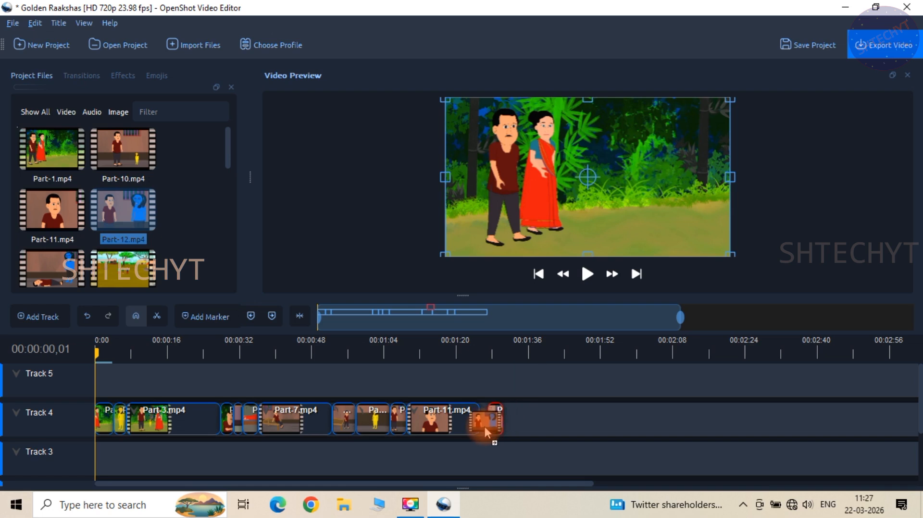
left_click_drag(485, 426, 483, 427)
Append Part-13, Part-14, Part-15 and Part-16 in order directly behind Part-12 on Track 4.
left_click_drag(233, 147, 229, 172)
left_click_drag(54, 212, 503, 429)
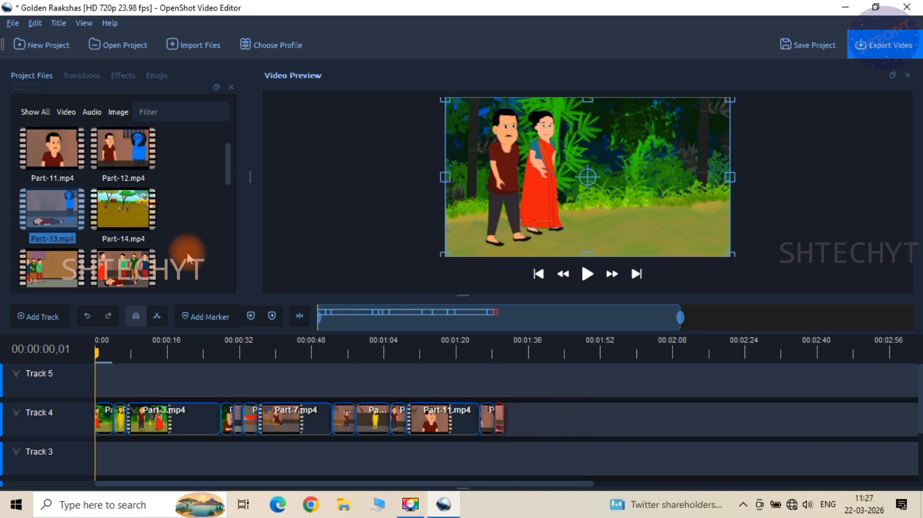
left_click_drag(123, 210, 509, 432)
left_click_drag(227, 166, 232, 181)
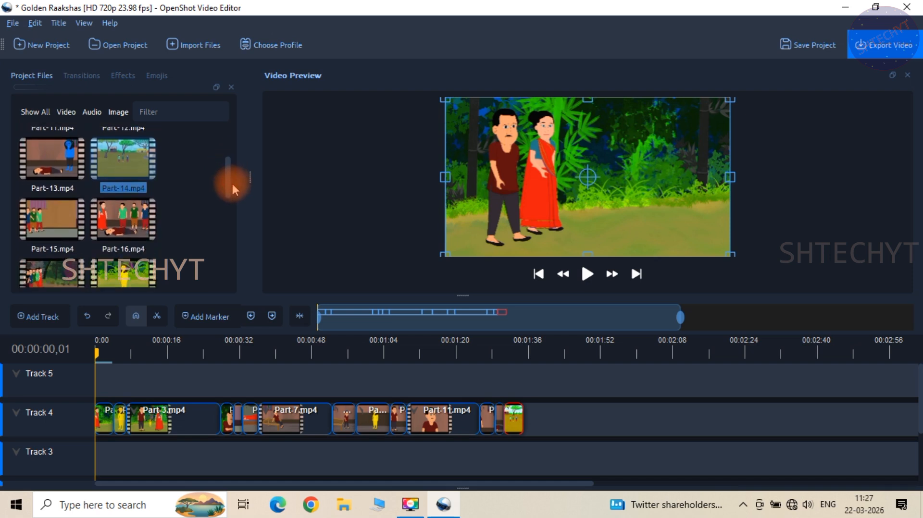
left_click_drag(54, 232, 585, 403)
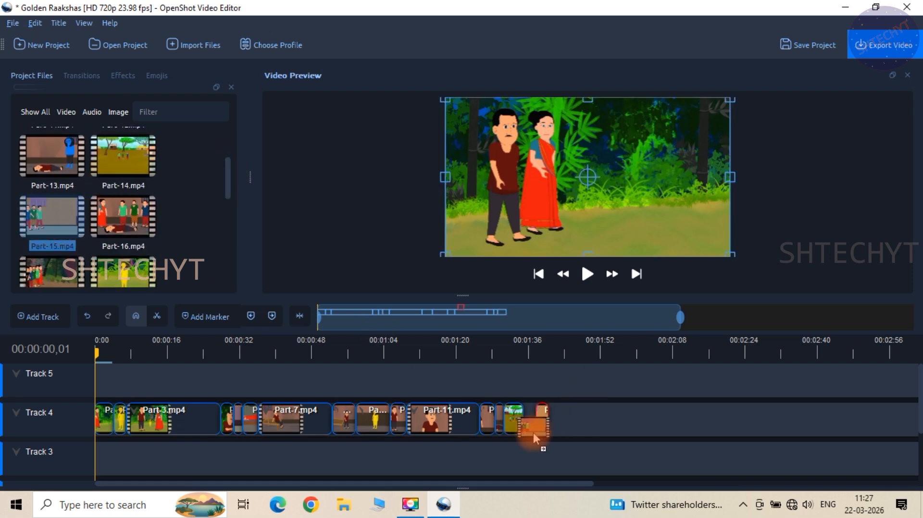
left_click_drag(532, 433, 527, 433)
left_click_drag(123, 216, 540, 428)
Append the last clips, Part-17, Part-18 and Part-19, directly behind Part-16 on Track 4.
left_click_drag(226, 180, 229, 201)
left_click_drag(50, 190, 755, 434)
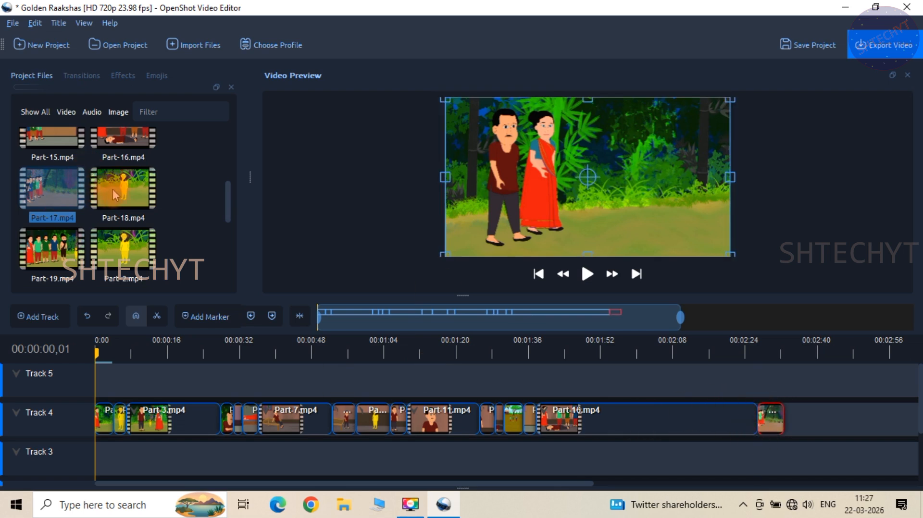
left_click_drag(123, 190, 831, 399)
left_click_drag(795, 432, 784, 435)
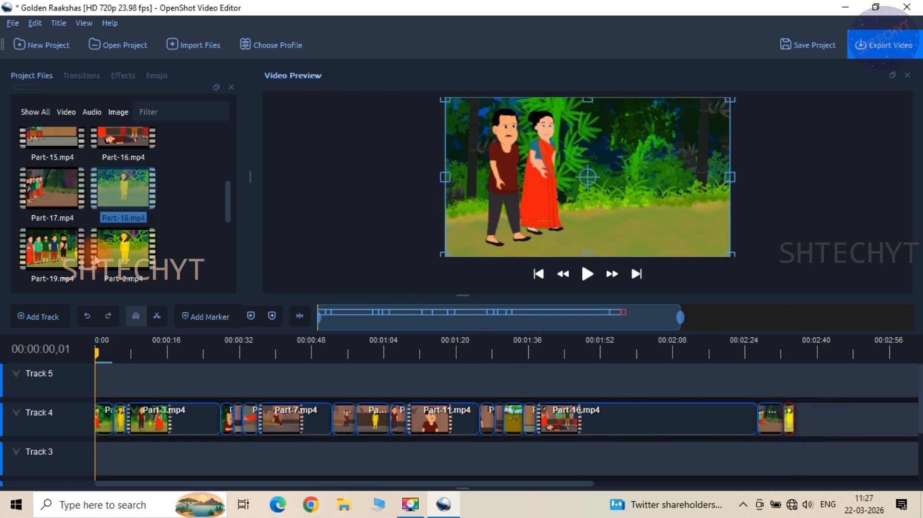
left_click_drag(46, 253, 794, 431)
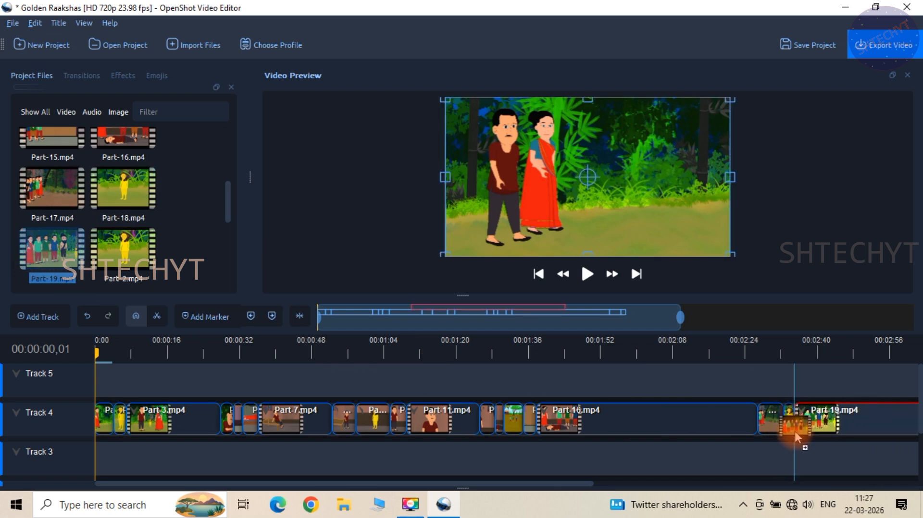
Play the assembled timeline in an enlarged video preview and set the speaker volume to 28.
left_click(587, 274)
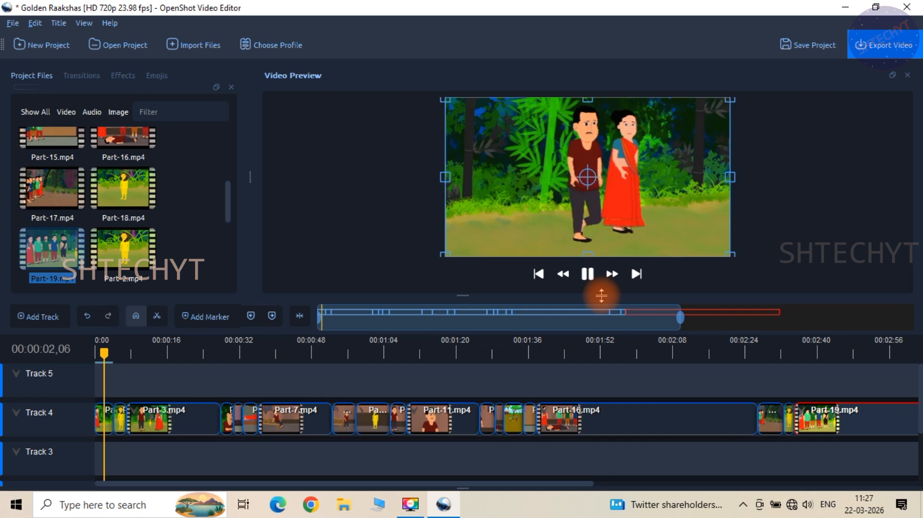
left_click_drag(601, 298, 590, 417)
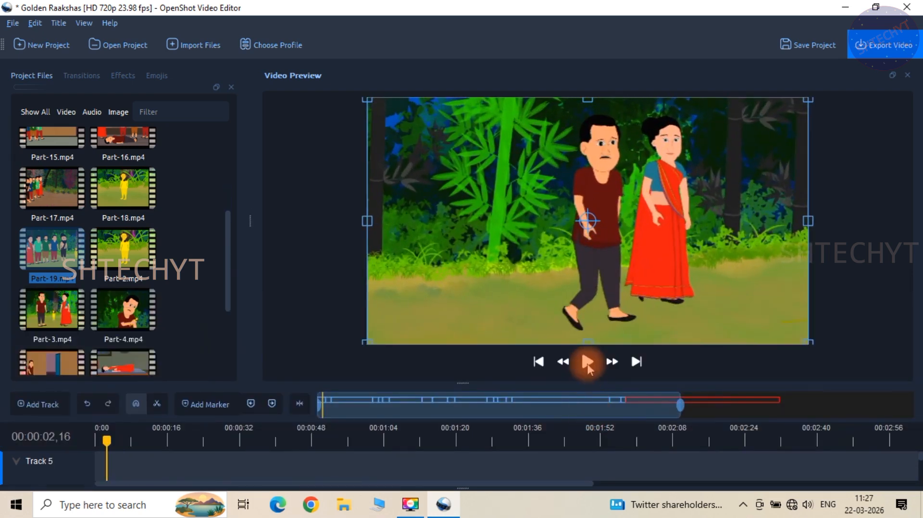
left_click(587, 362)
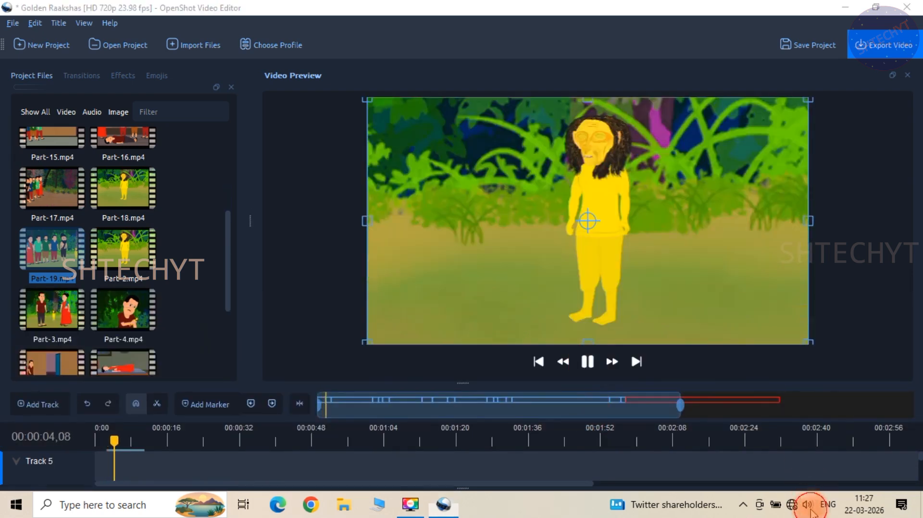
left_click(807, 504)
left_click_drag(783, 474, 768, 476)
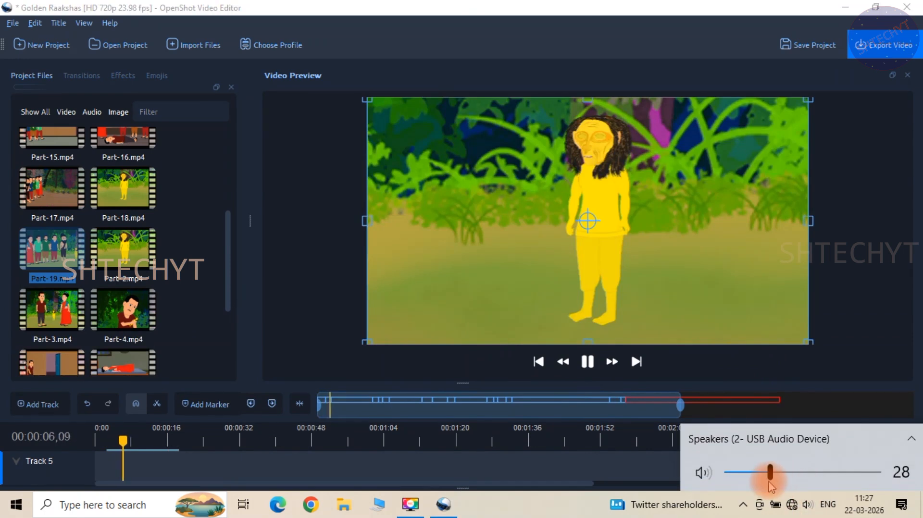
Shrink the video preview to uncover the timeline tracks and save the project while the preview keeps playing.
left_click(561, 6)
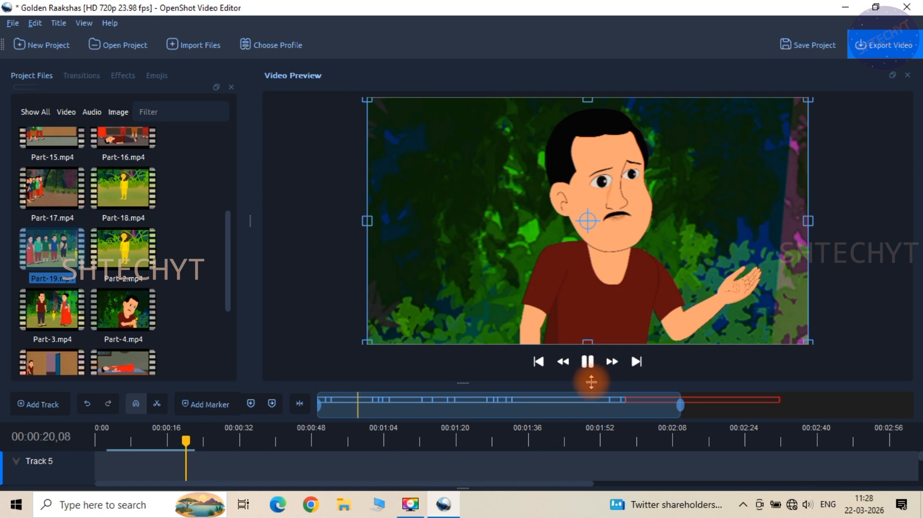
left_click_drag(591, 383, 587, 298)
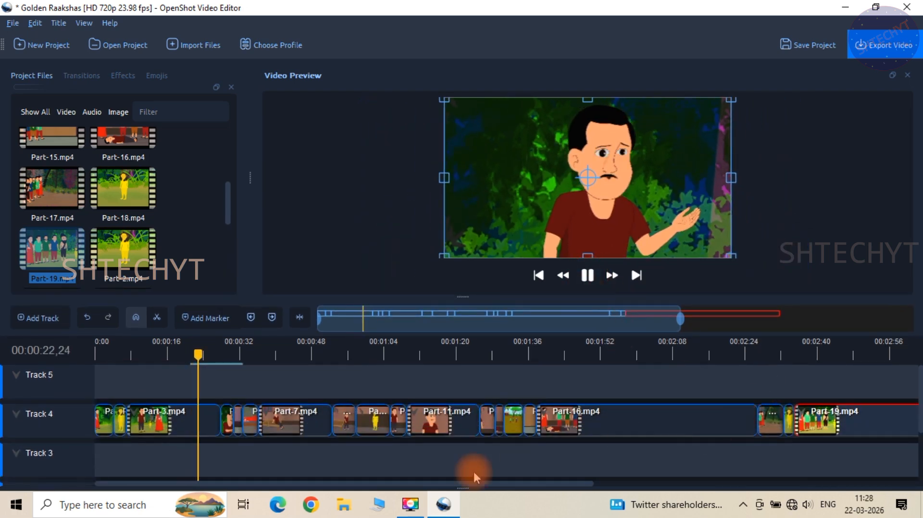
mouse_move(493, 487)
left_mouse_down()
mouse_move(720, 500)
mouse_move(497, 508)
left_mouse_up()
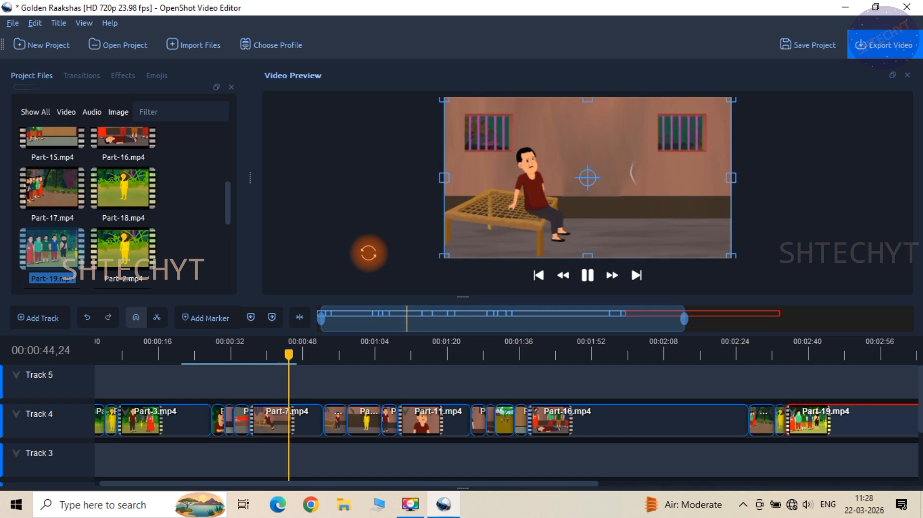
key("ctrl+s")
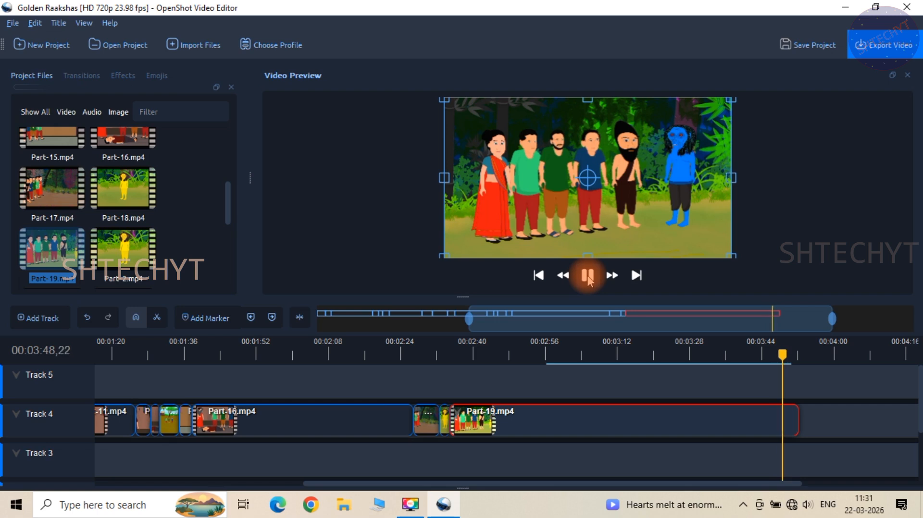
Pause playback at 00:03:50,23, split Part-19 at the playhead on Track 4 and delete the leftover piece behind it.
left_click(587, 277)
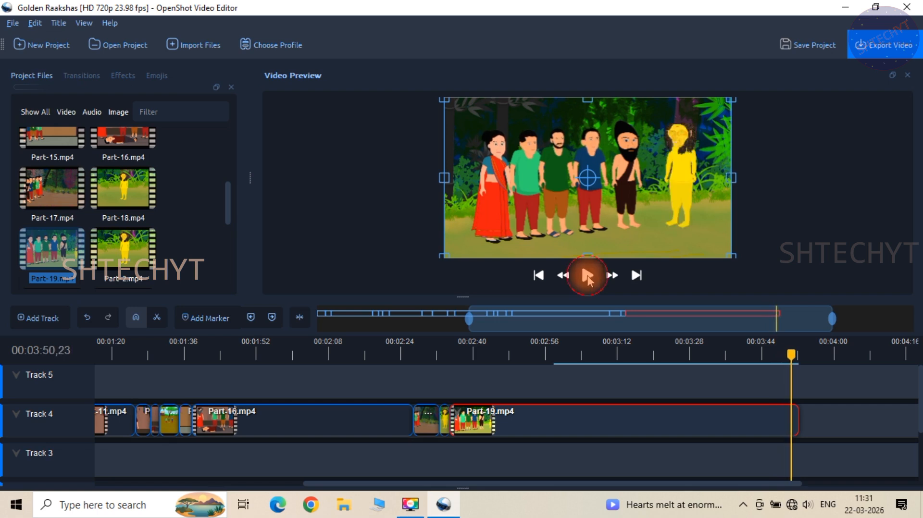
left_click(156, 318)
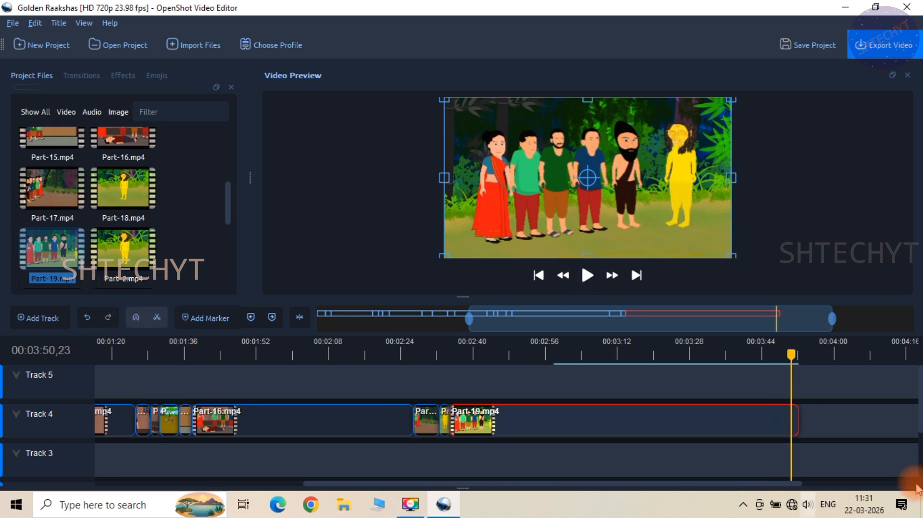
left_click(798, 414)
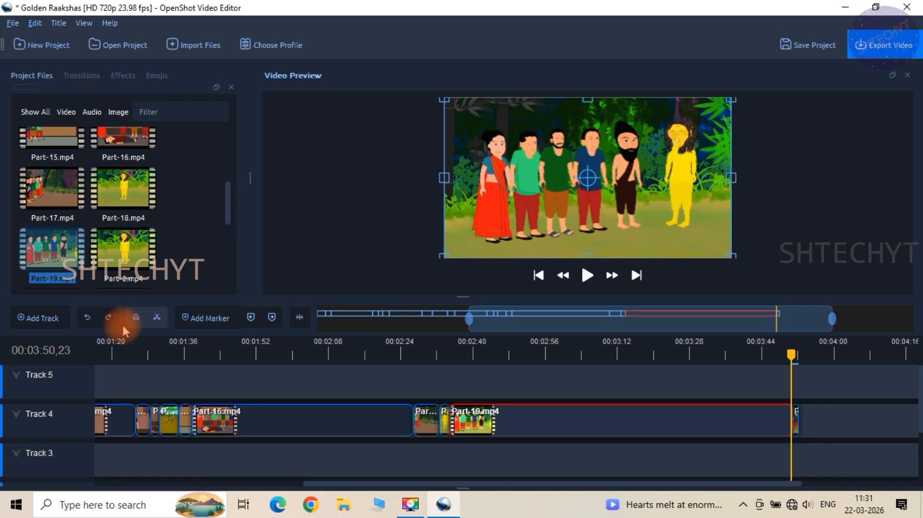
left_click(159, 319)
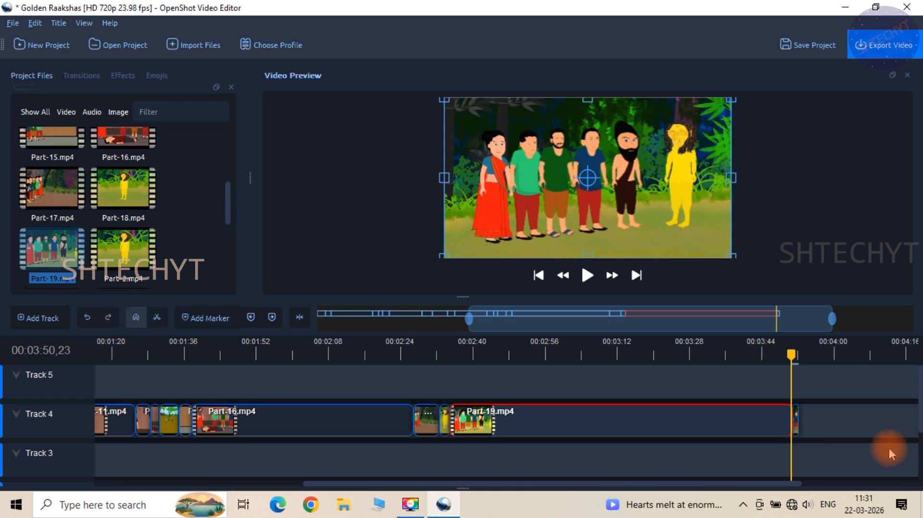
left_click(805, 418)
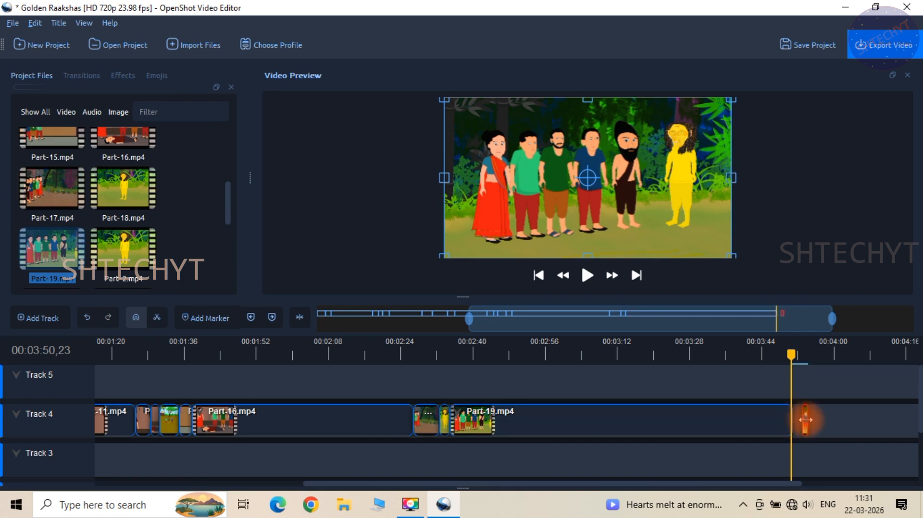
key("Delete")
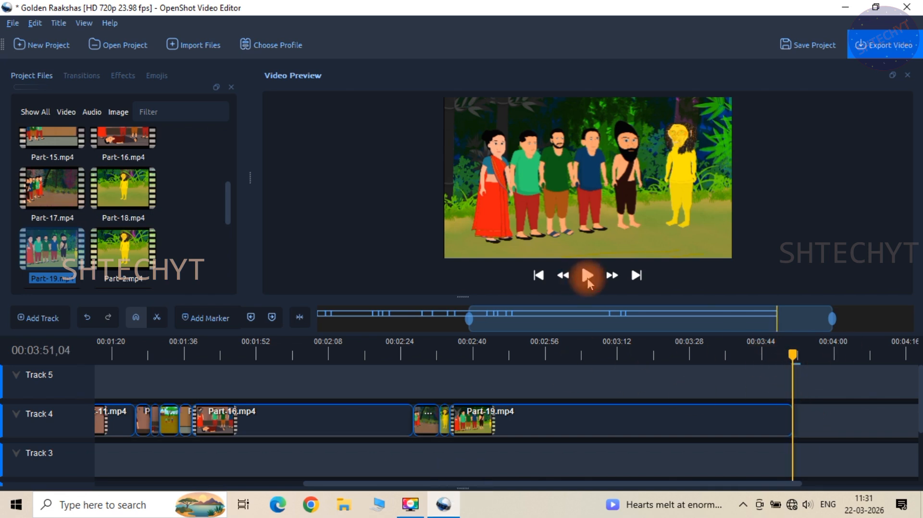
Return the playhead to the start of the timeline and save the project.
left_click(538, 275)
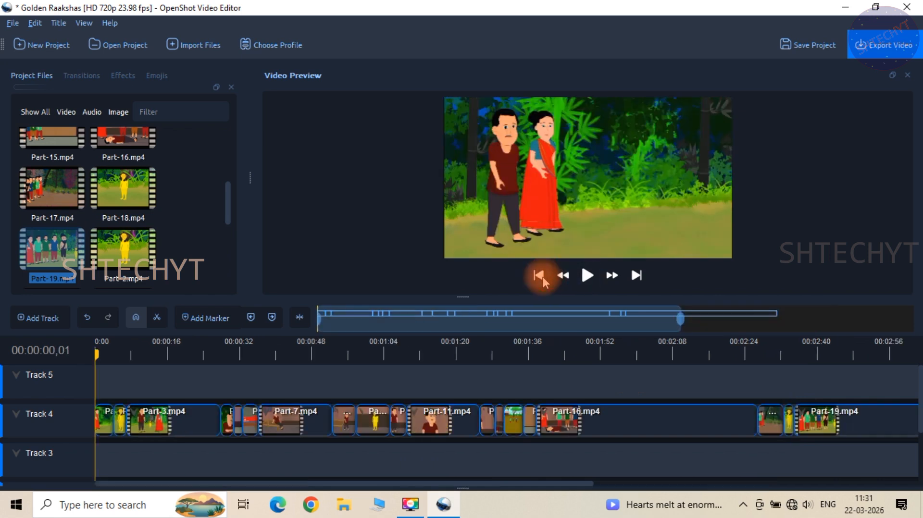
left_click(10, 23)
left_click(49, 127)
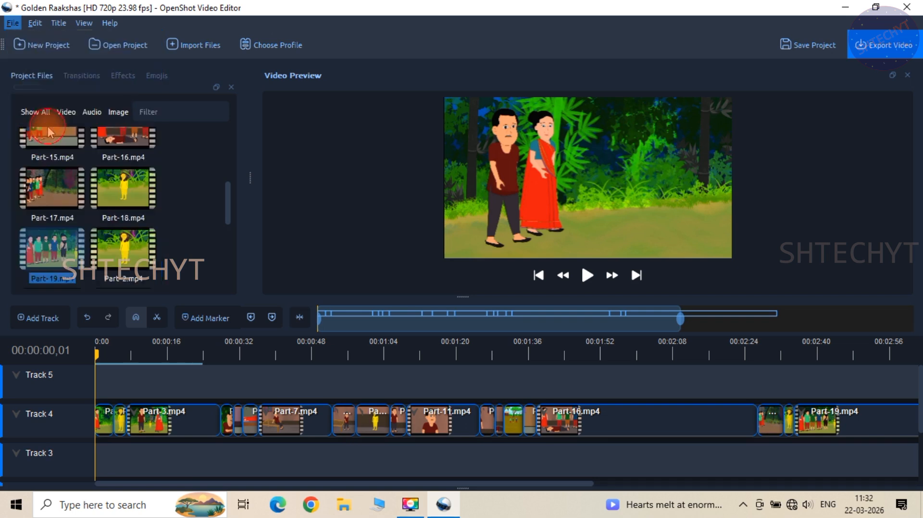
Start a video export of the project with D:/Golden Raakshas/Video Editing as the destination folder.
left_click(13, 24)
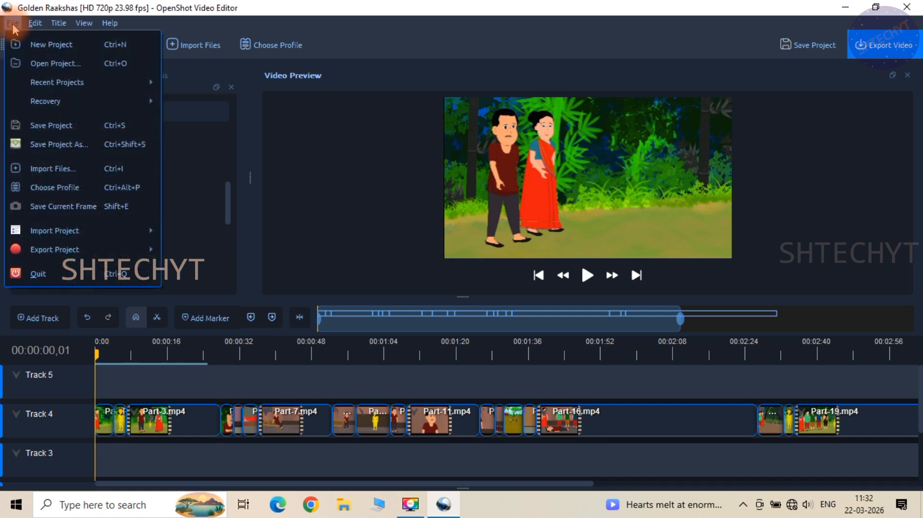
mouse_move(103, 252)
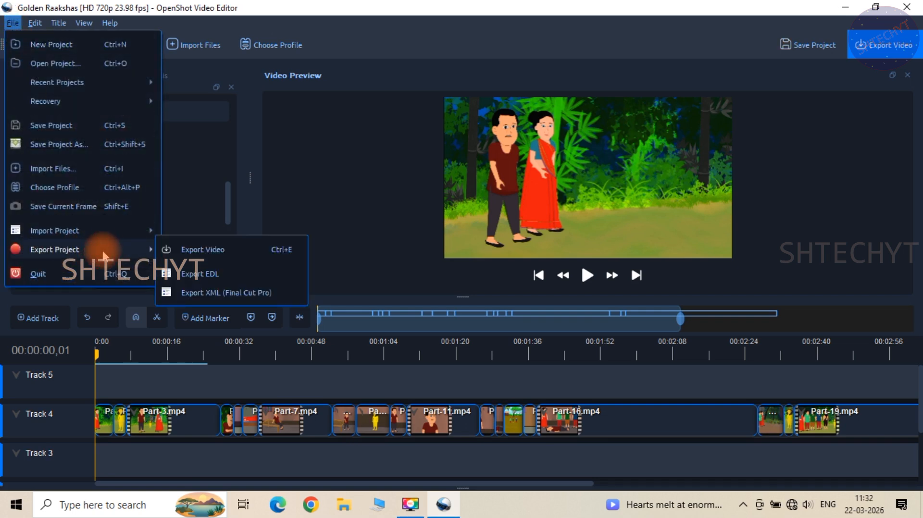
left_click(232, 249)
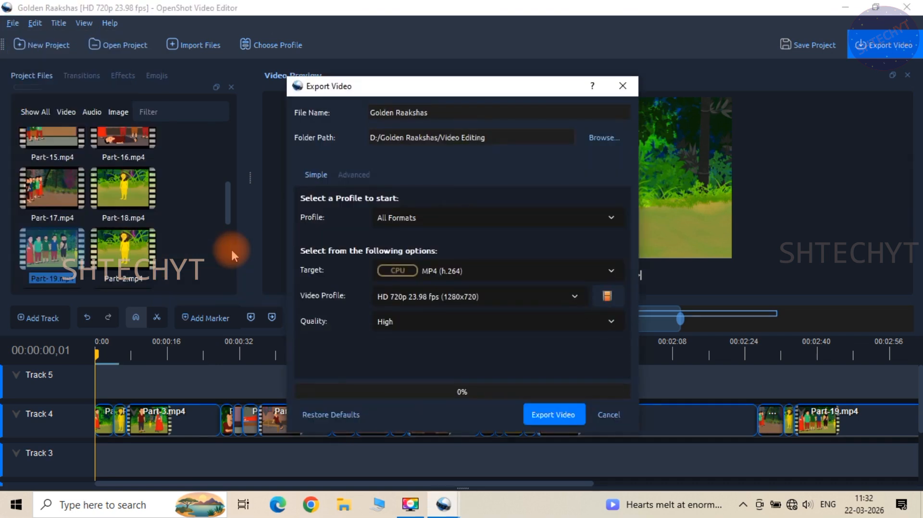
left_click(599, 140)
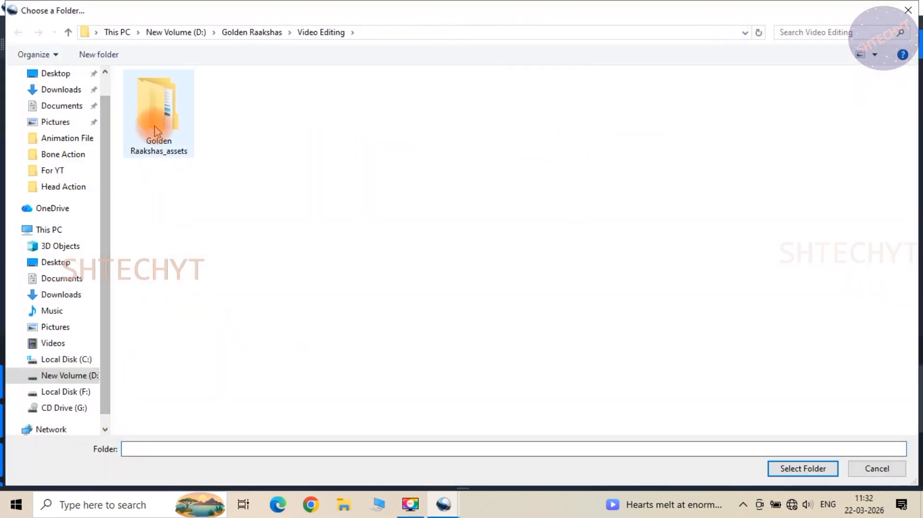
left_click(178, 32)
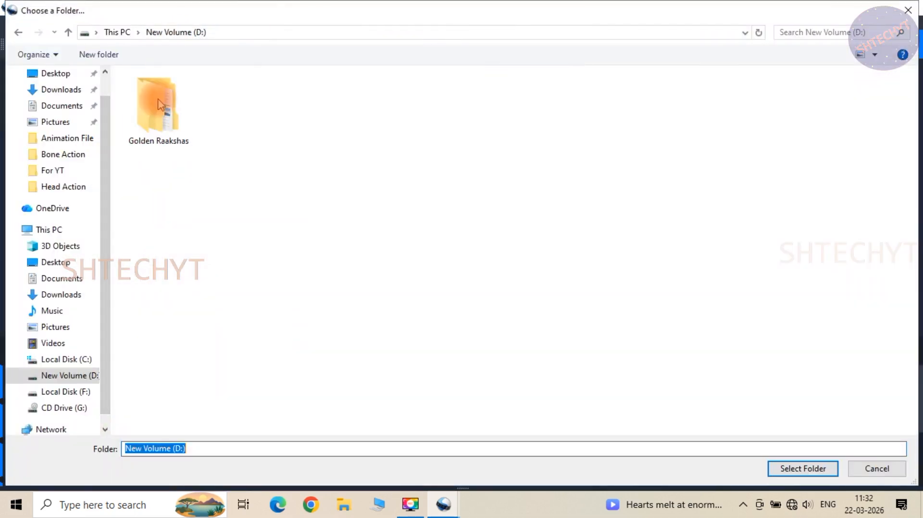
double_click(152, 117)
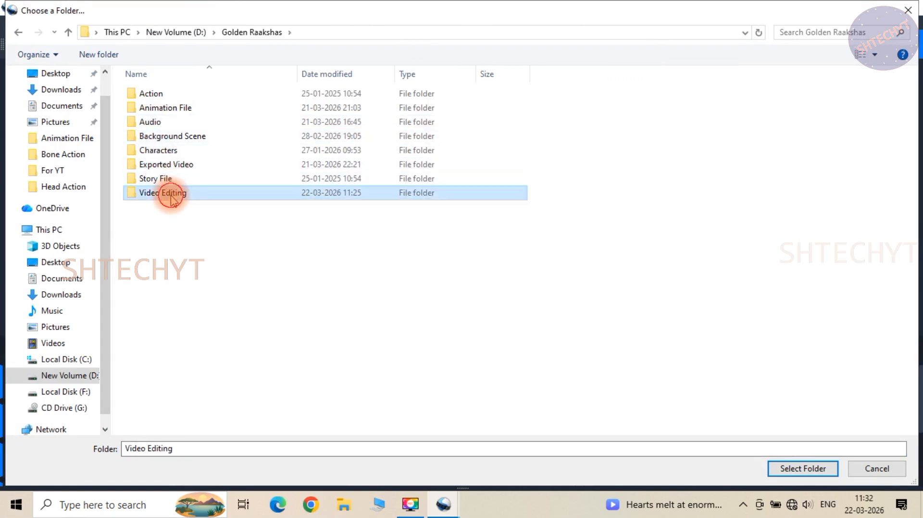
double_click(164, 193)
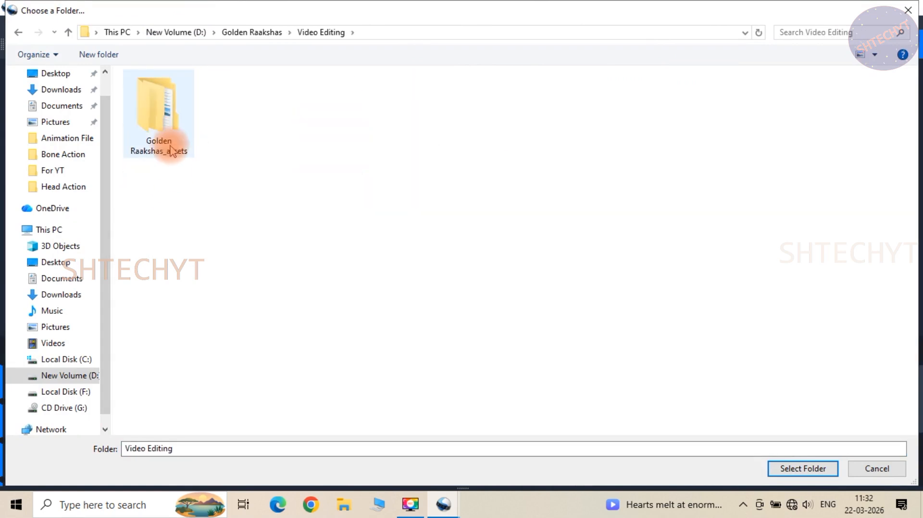
left_click(800, 470)
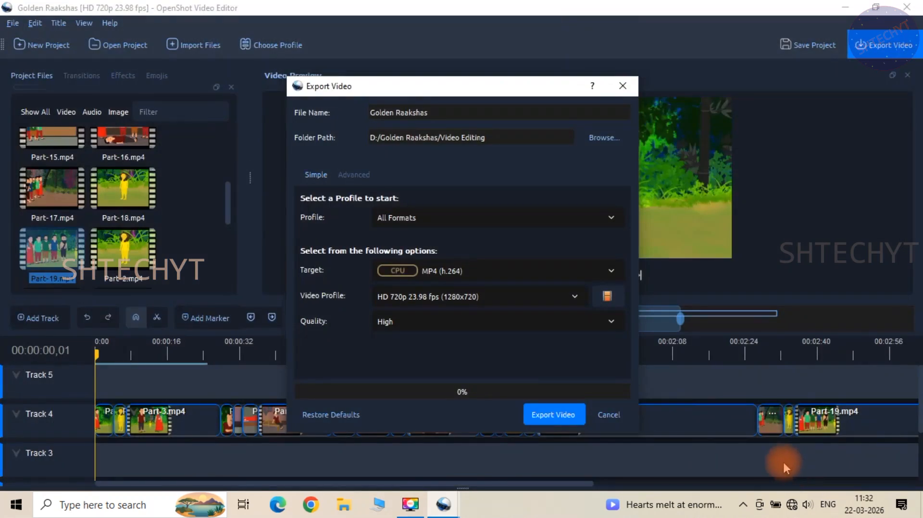
Set the export's video profile to FHD 1080p 24 fps (1920x1080) and export the Golden Raakshas video.
left_click(575, 297)
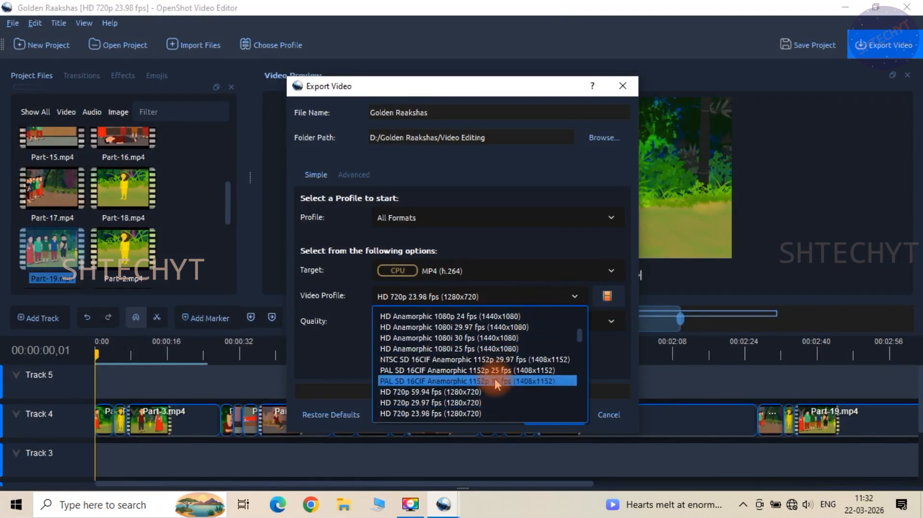
scroll(495, 380, "up", 6)
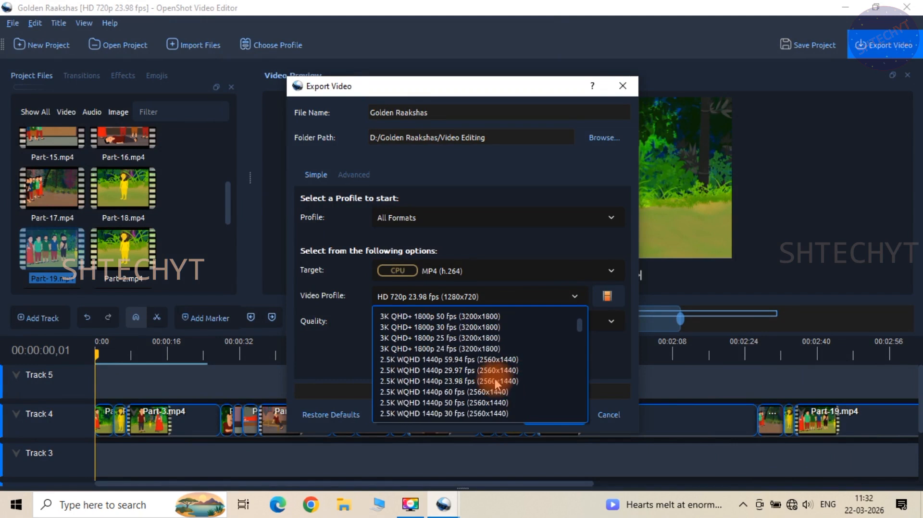
scroll(495, 382, "down", 4)
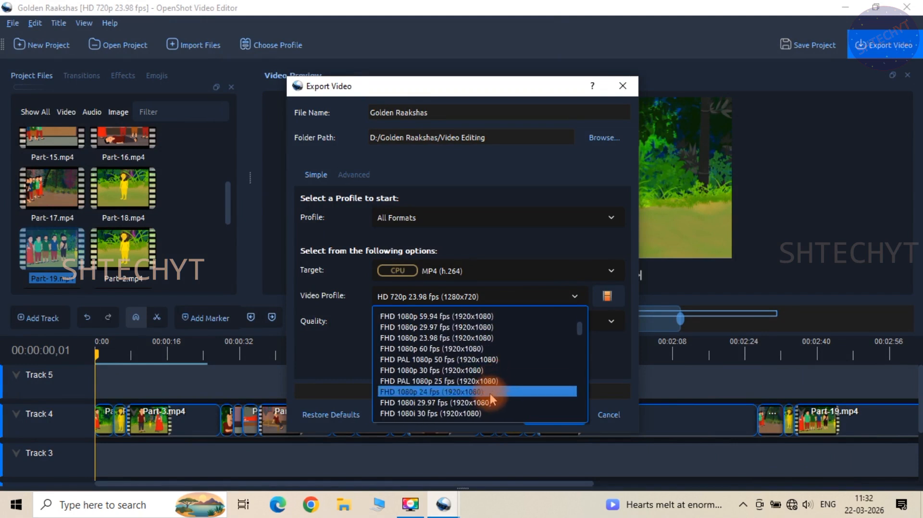
left_click(490, 392)
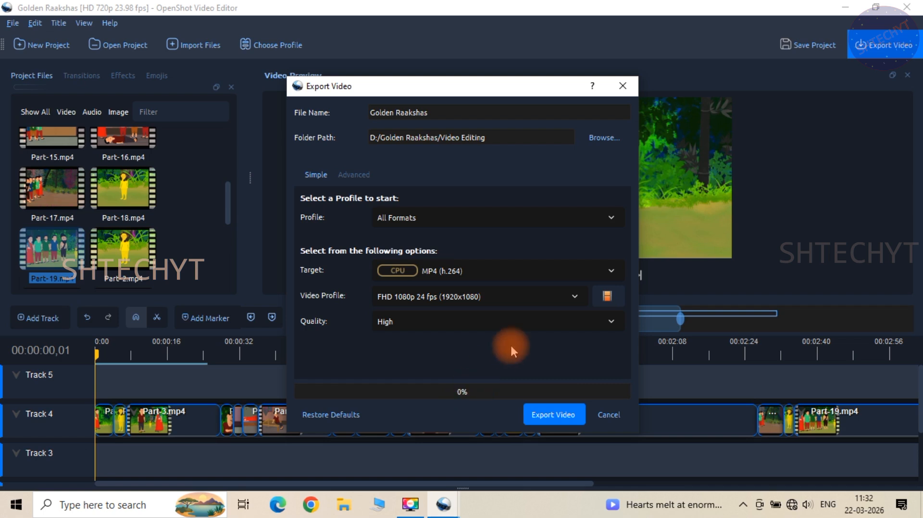
left_click(573, 298)
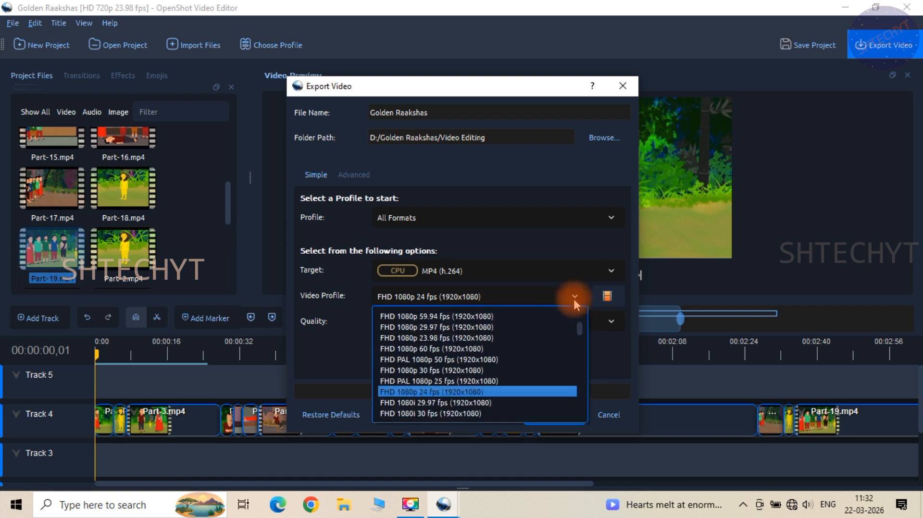
left_click(462, 393)
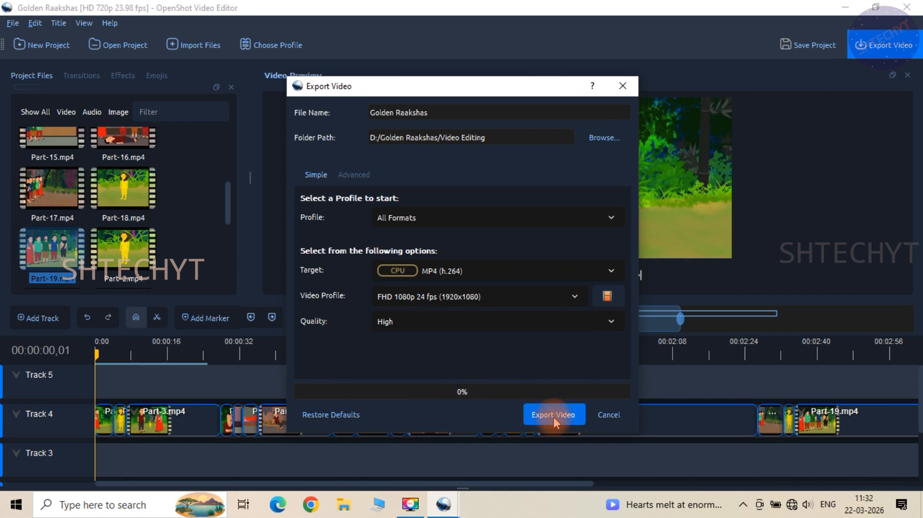
left_click(553, 416)
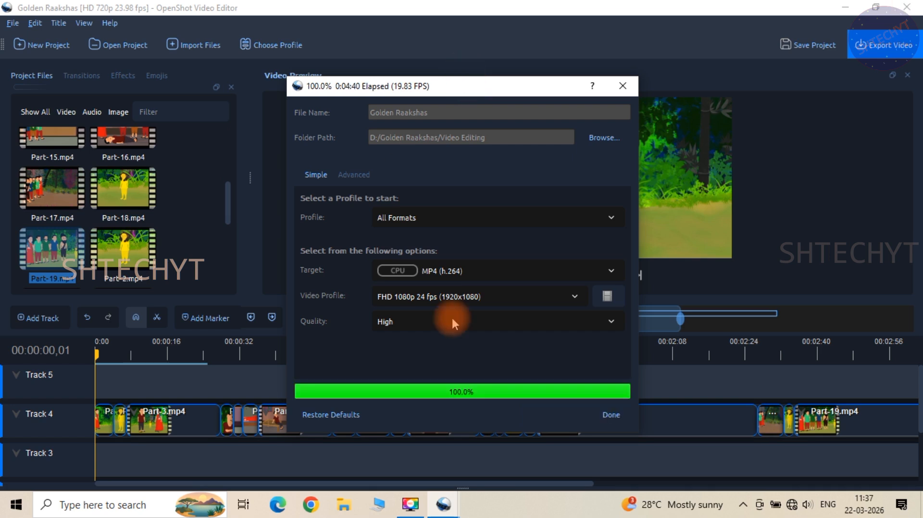
left_click(611, 415)
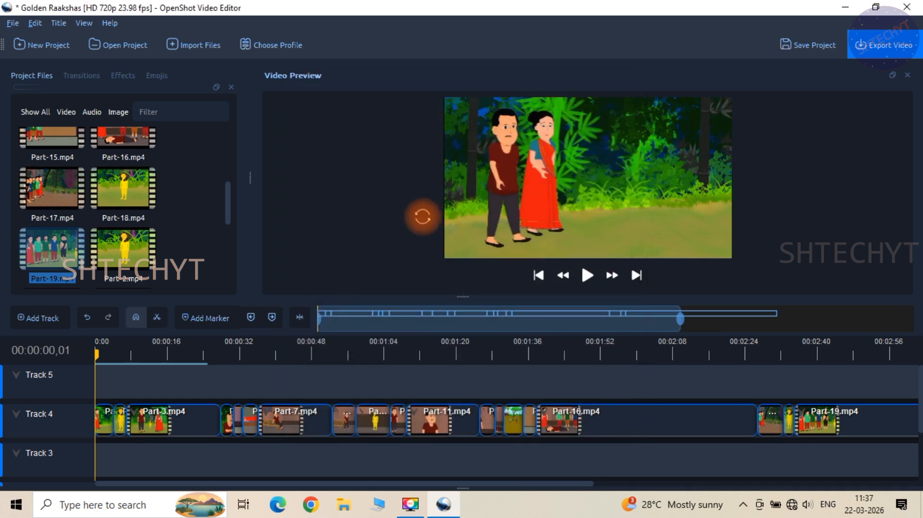
Save the project's pending changes and close the video editor.
left_click(907, 7)
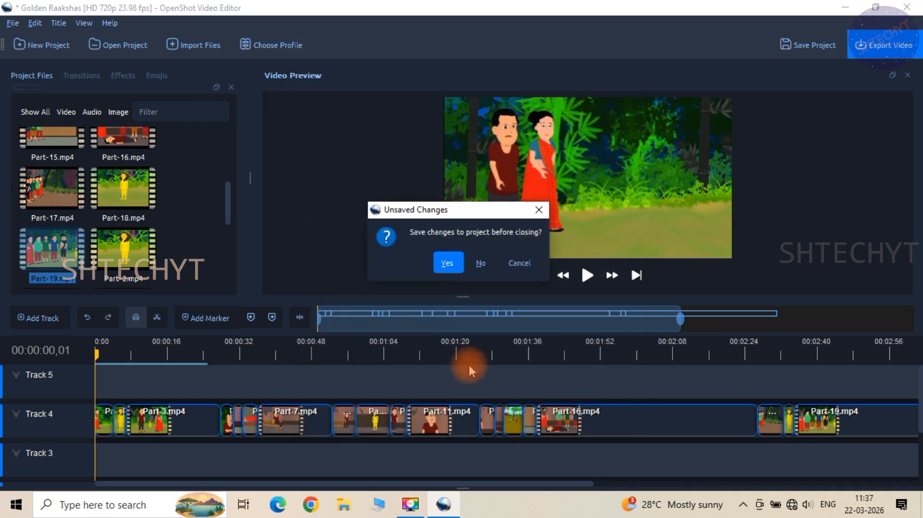
left_click(447, 264)
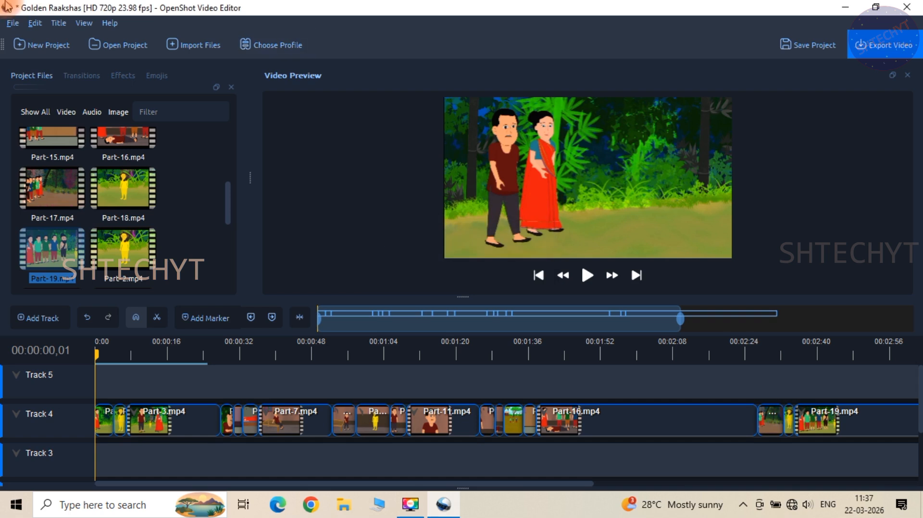
left_click(17, 28)
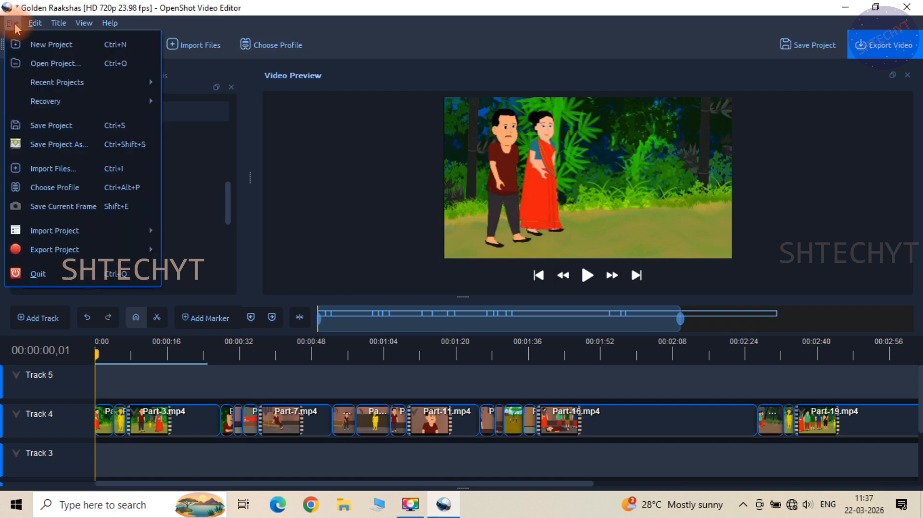
left_click(58, 127)
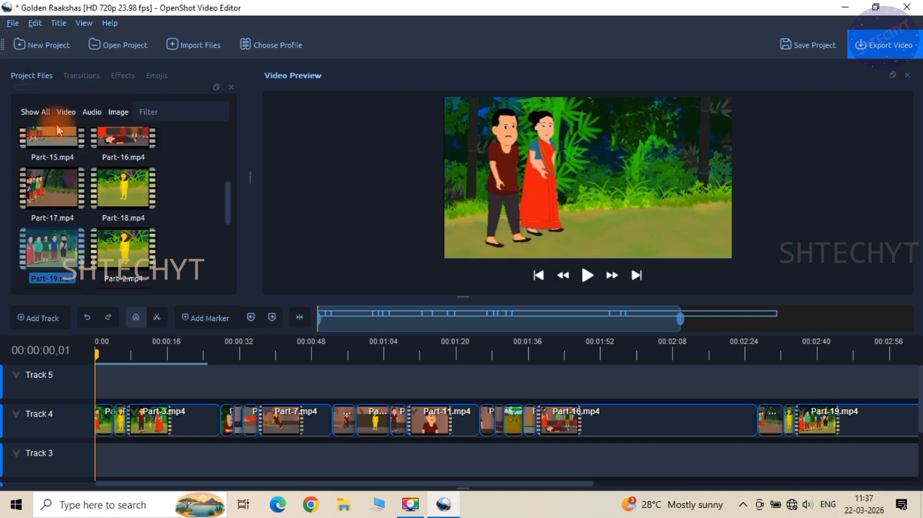
left_click(910, 14)
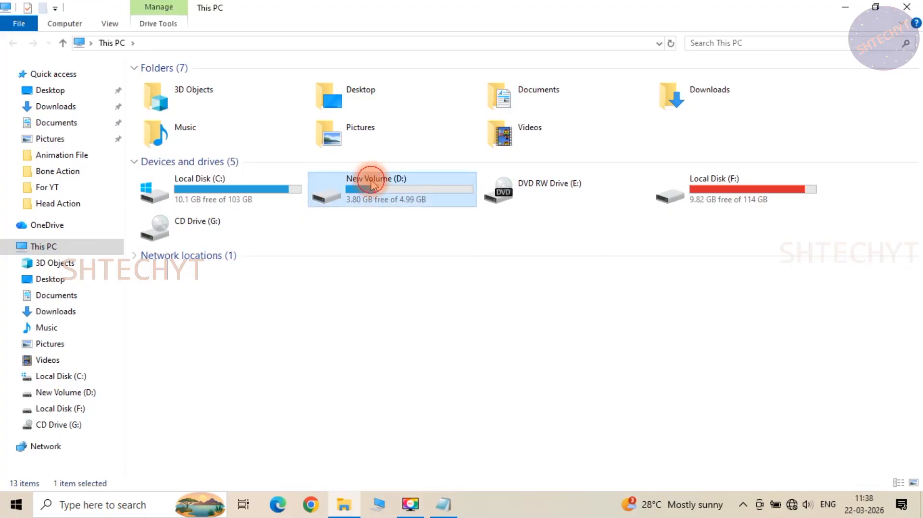
In File Explorer, go to the Video Editing folder inside Golden Raakshas on drive D: and select the exported Golden Raakshas video.
double_click(370, 189)
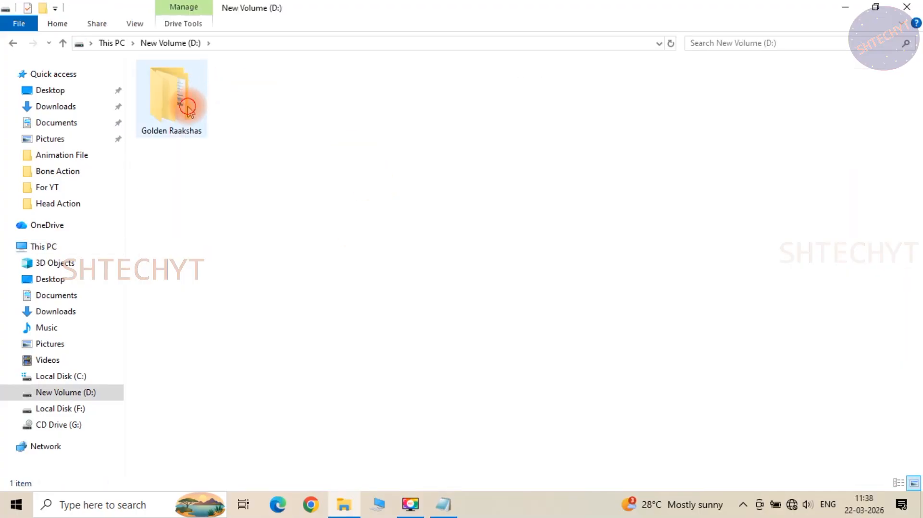
double_click(174, 101)
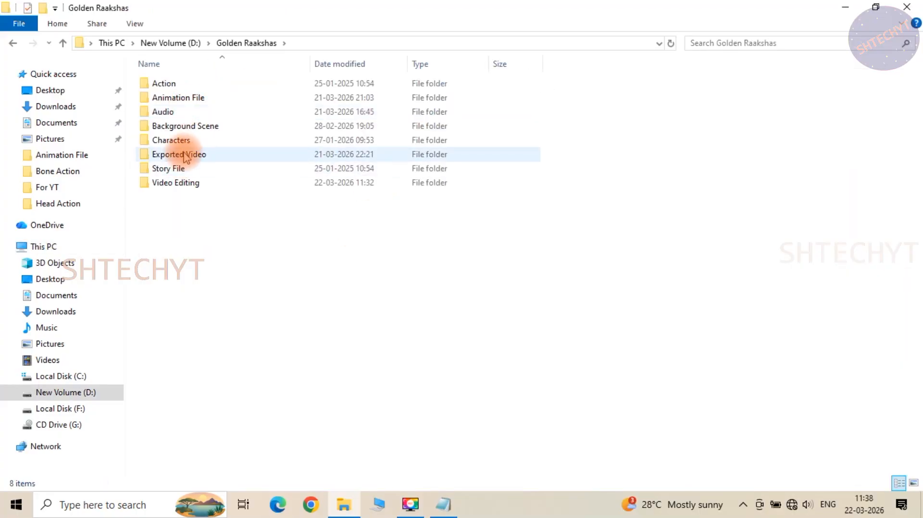
double_click(189, 185)
left_click(242, 103)
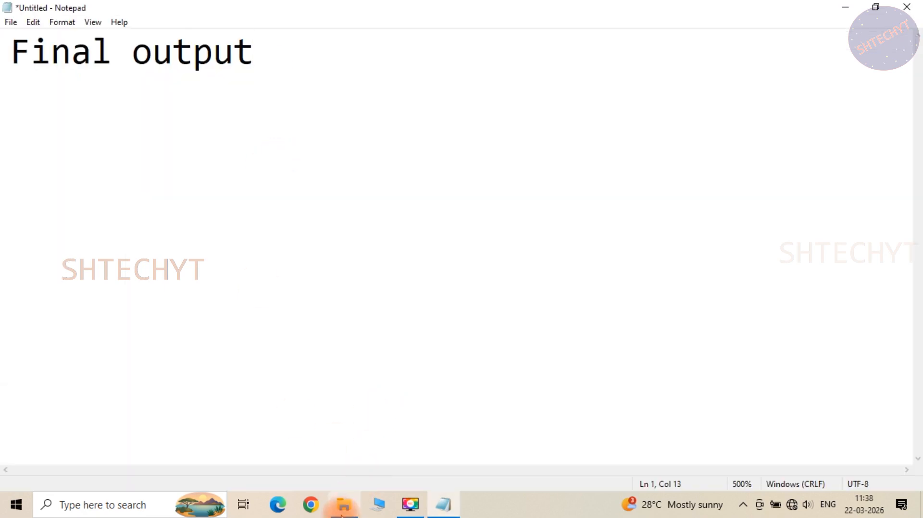
Return to the Video Editing folder and play the exported Golden Raakshas video full screen in VLC media player.
left_click(341, 514)
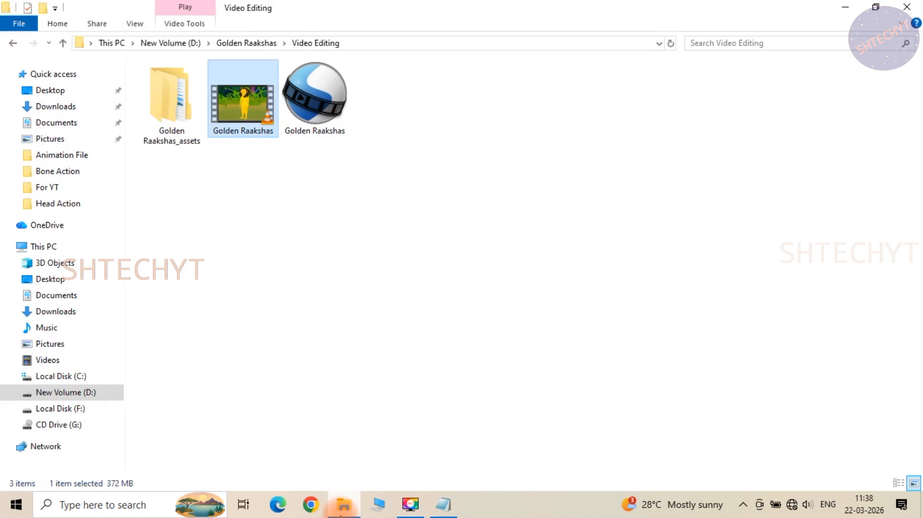
double_click(241, 116)
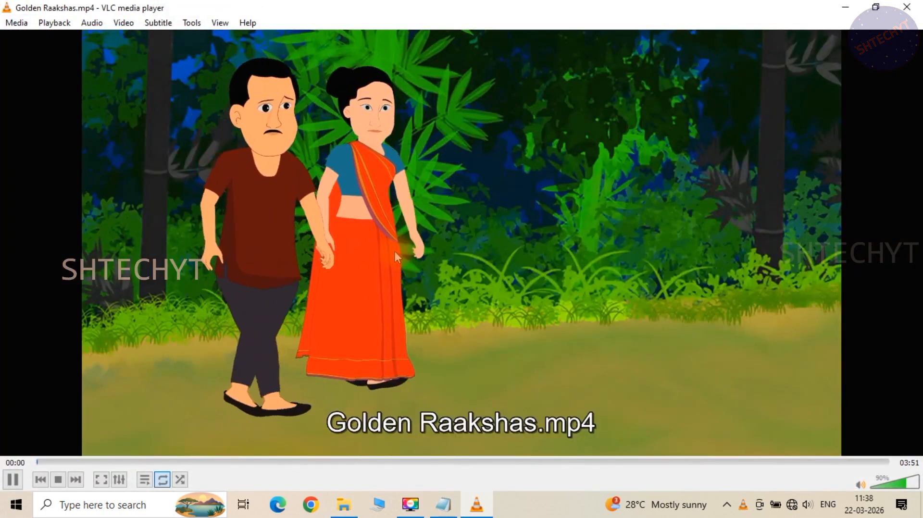
double_click(393, 249)
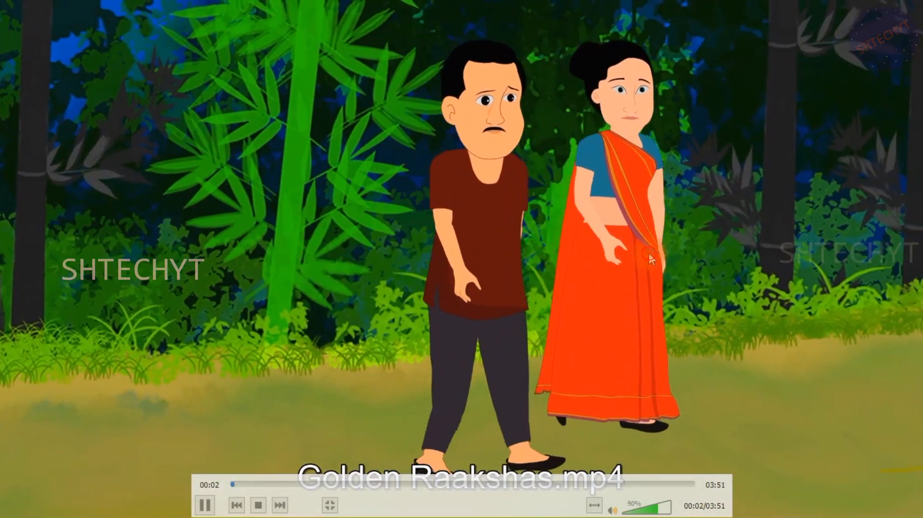